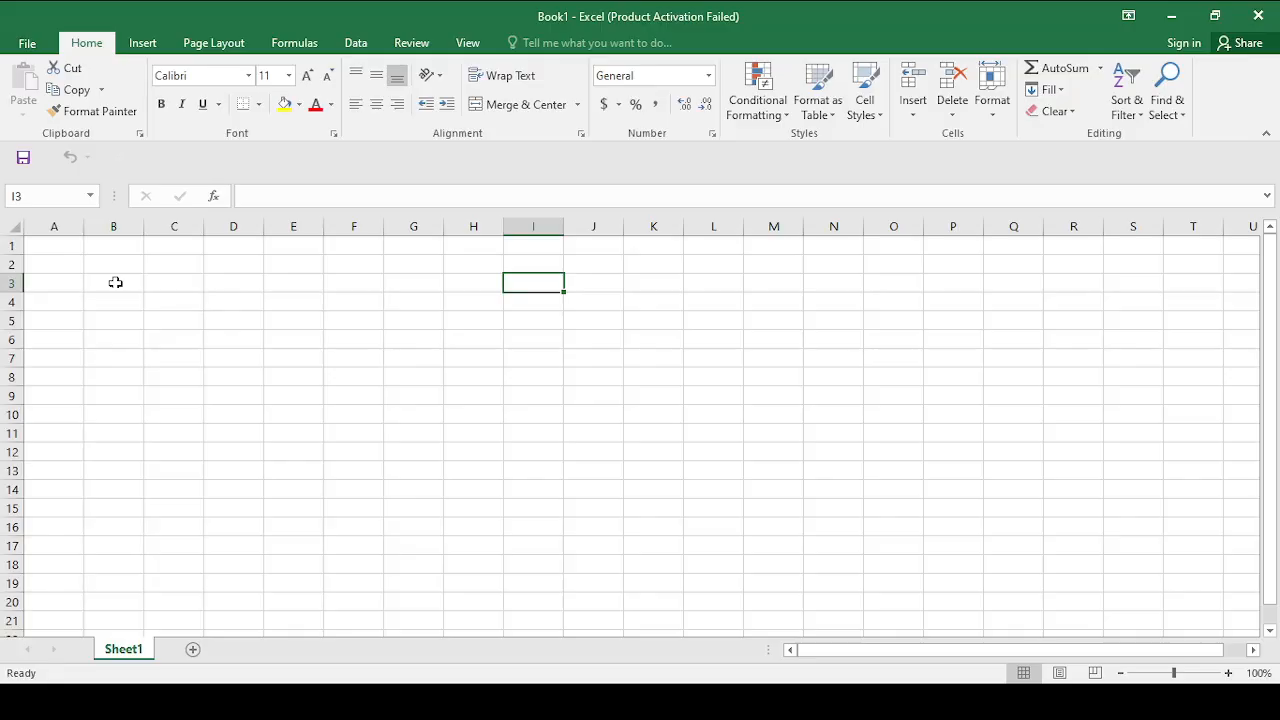
Step: Enter the title PAYROLL in C1, and the label Date: in A2 with the date 1/1/2025 in B2
click(49, 244)
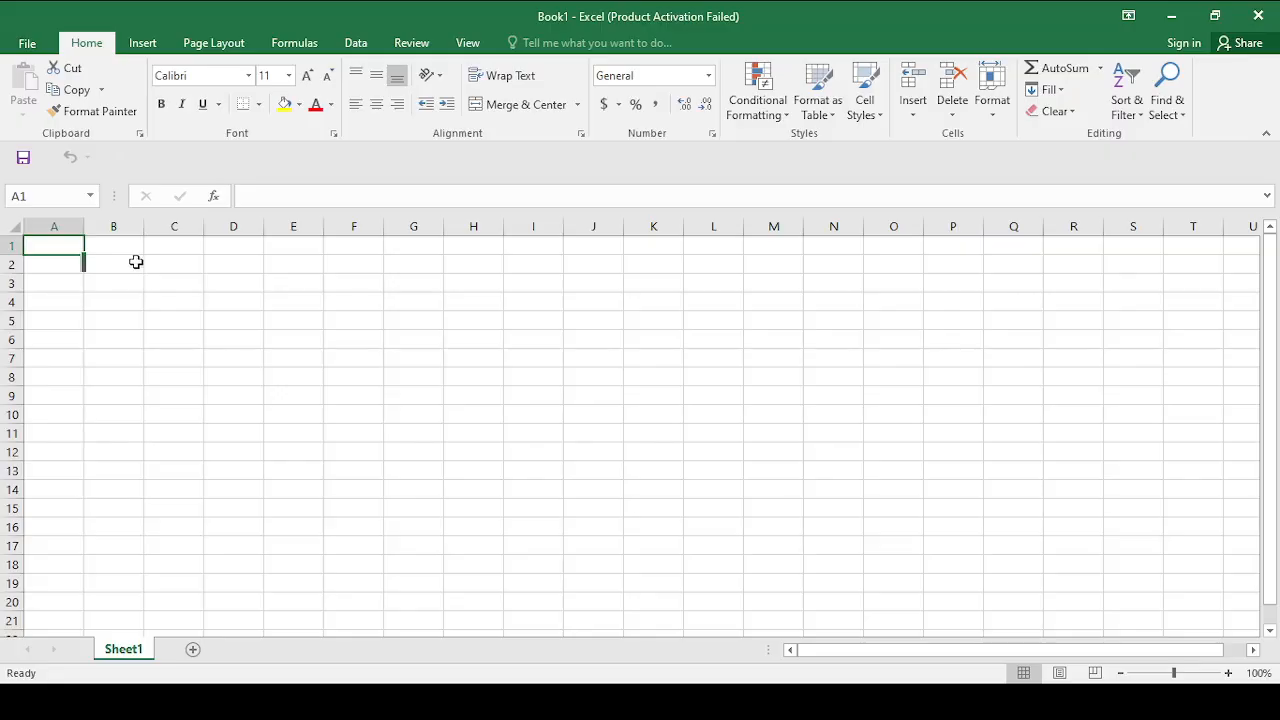
click(192, 247)
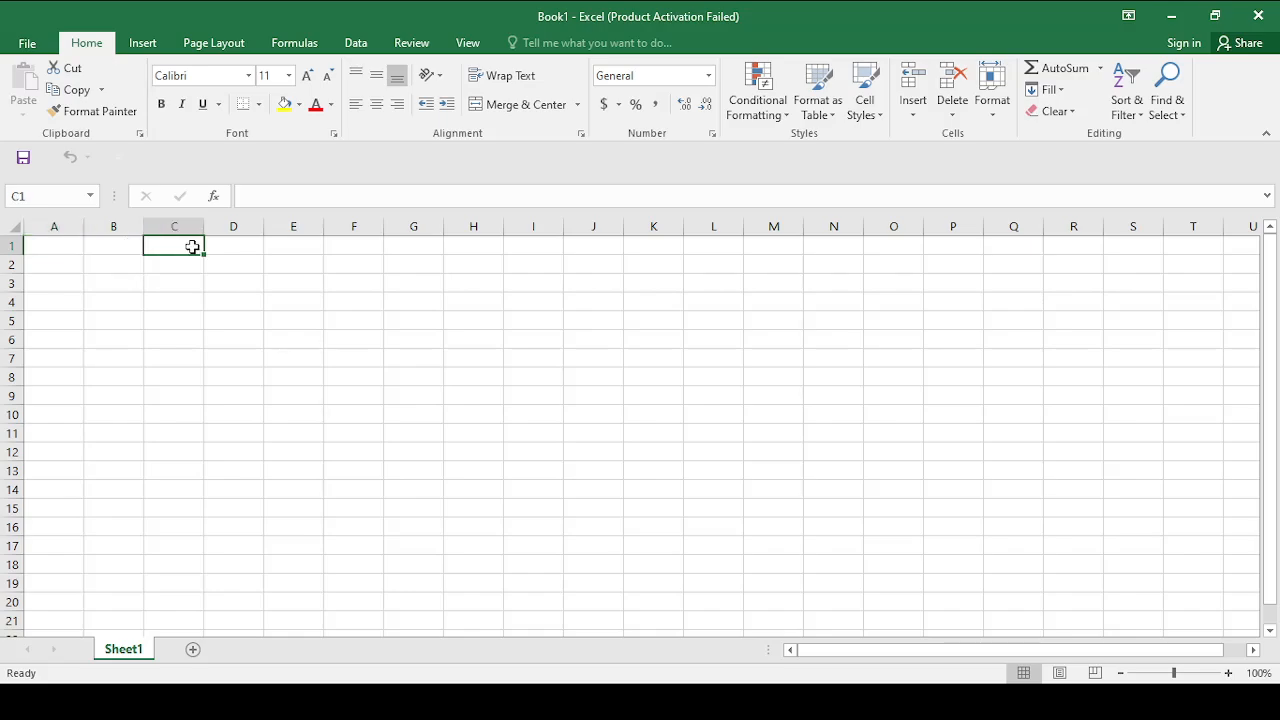
click(60, 270)
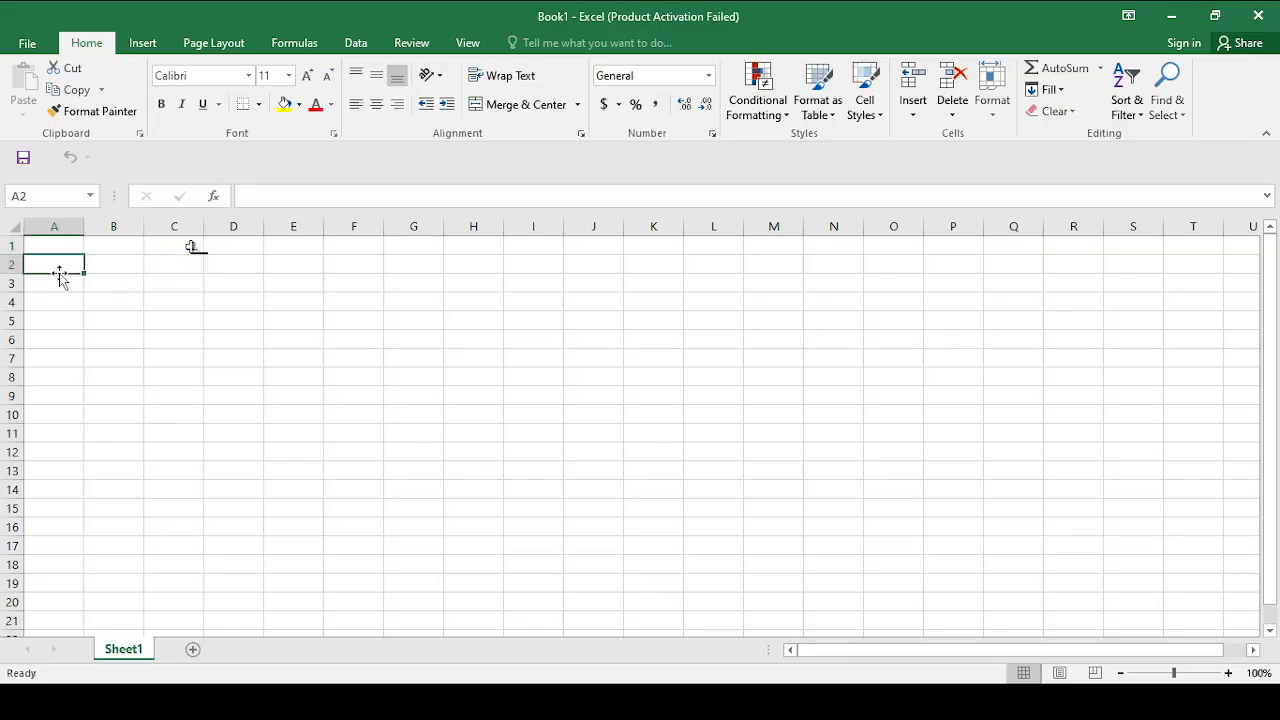
text(Dat)
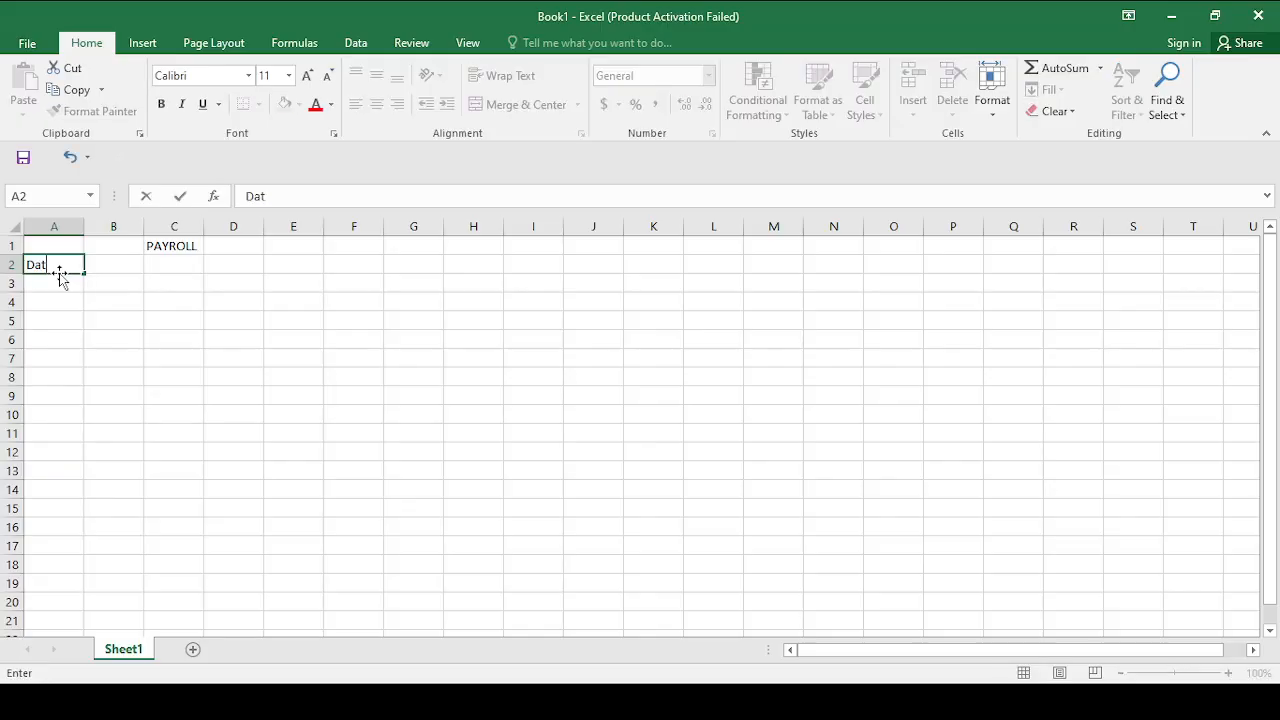
text(e)
text(:)
key(Tab)
text(1/1/202)
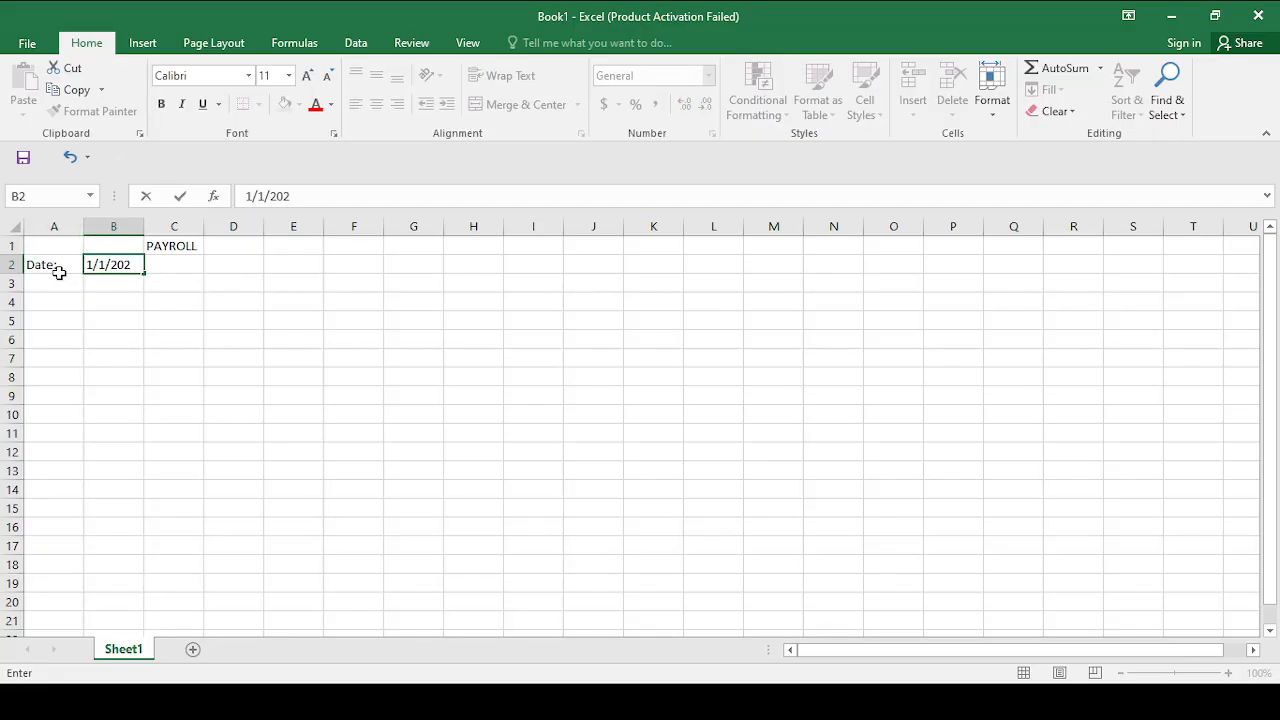
text(5)
Step: Enter the column headers Empl Number in A3 and Empl Name in B3, wrapping the text in both cells
click(56, 283)
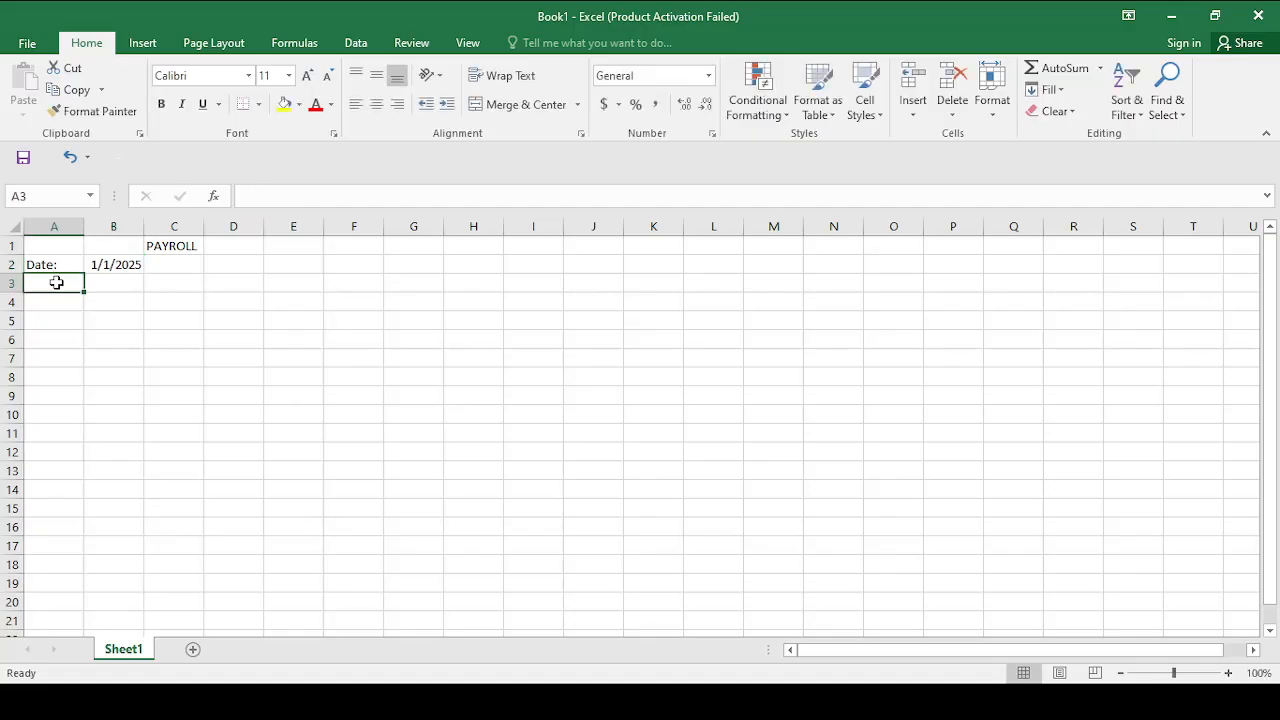
text(m)
text(Empl Number)
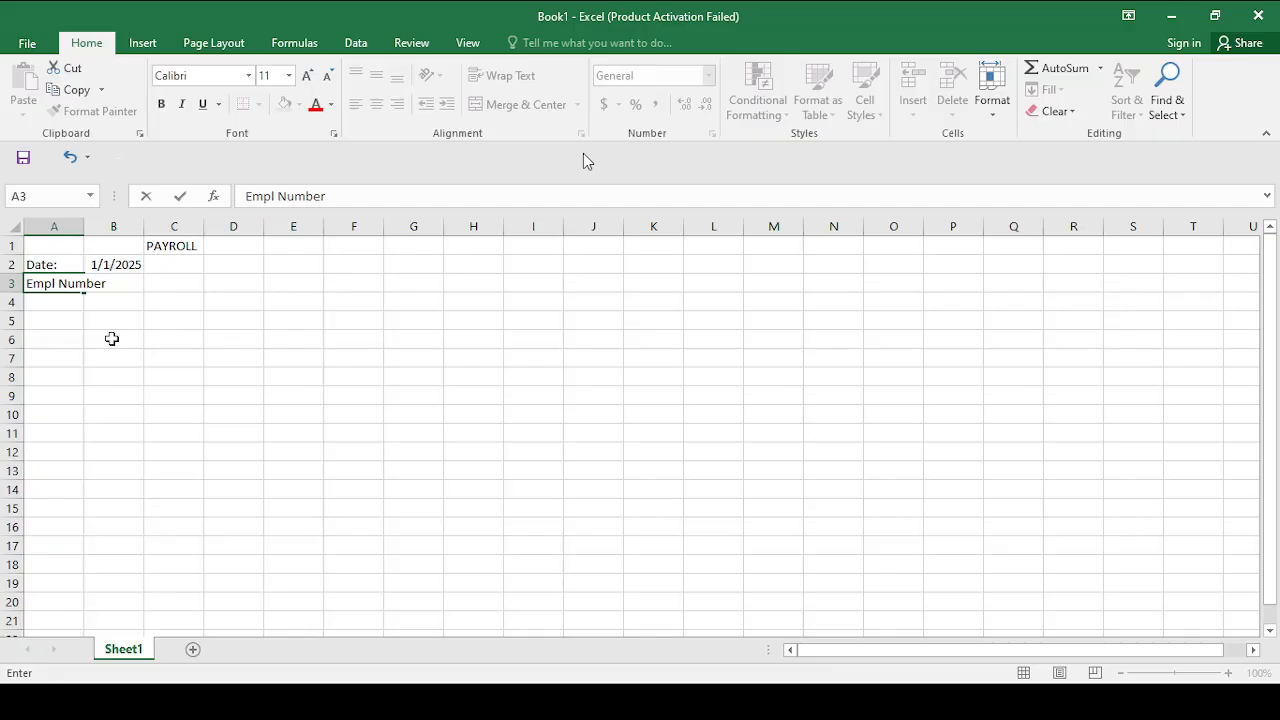
click(577, 117)
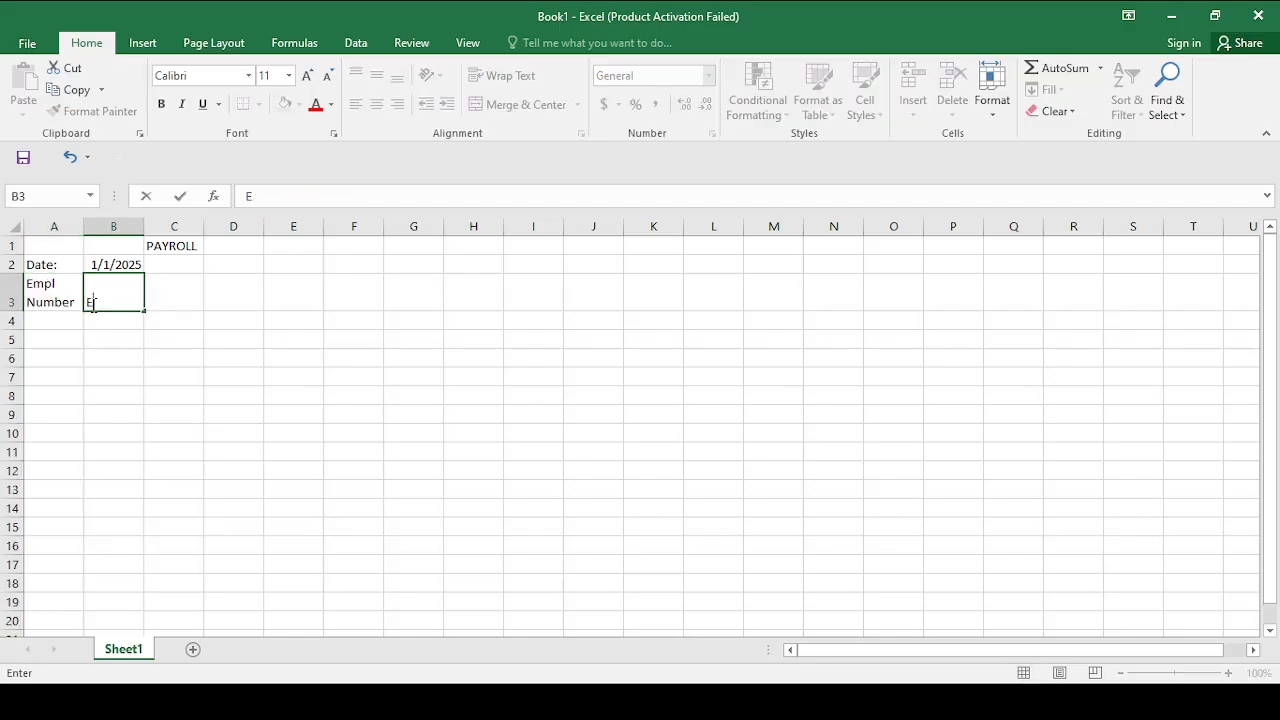
text(m)
text(pl Nmame)
key(Return)
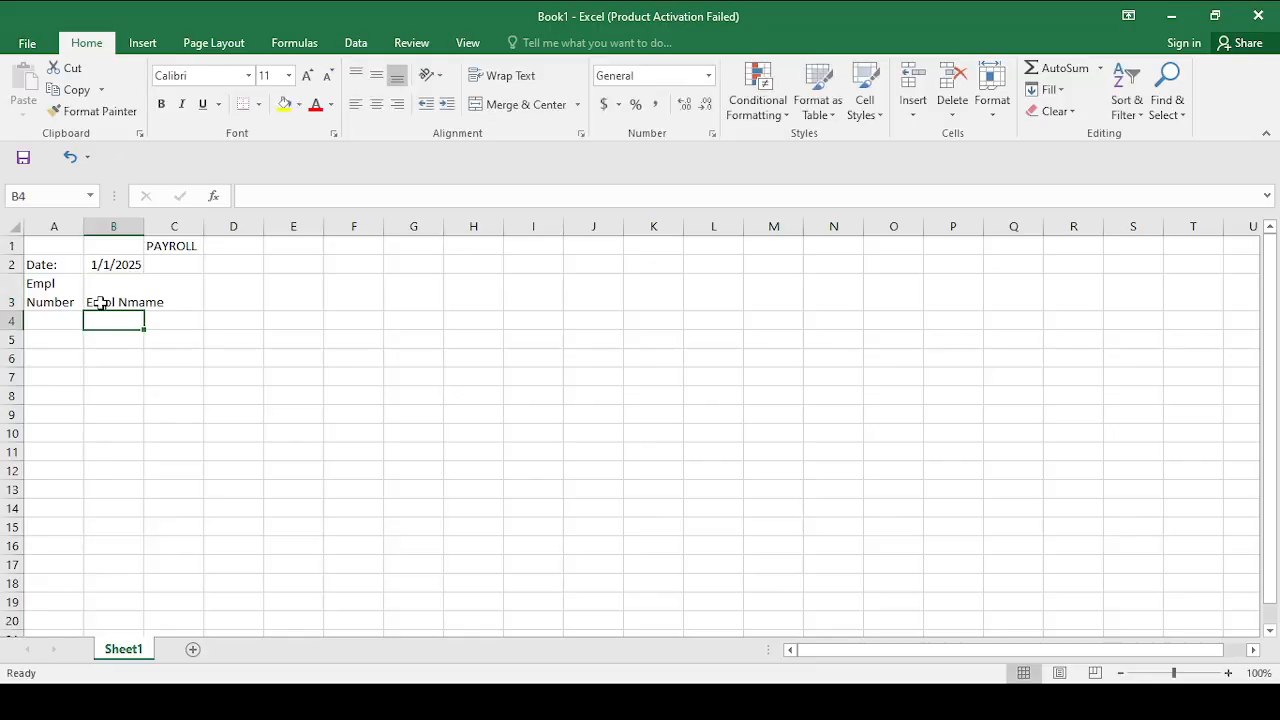
click(101, 303)
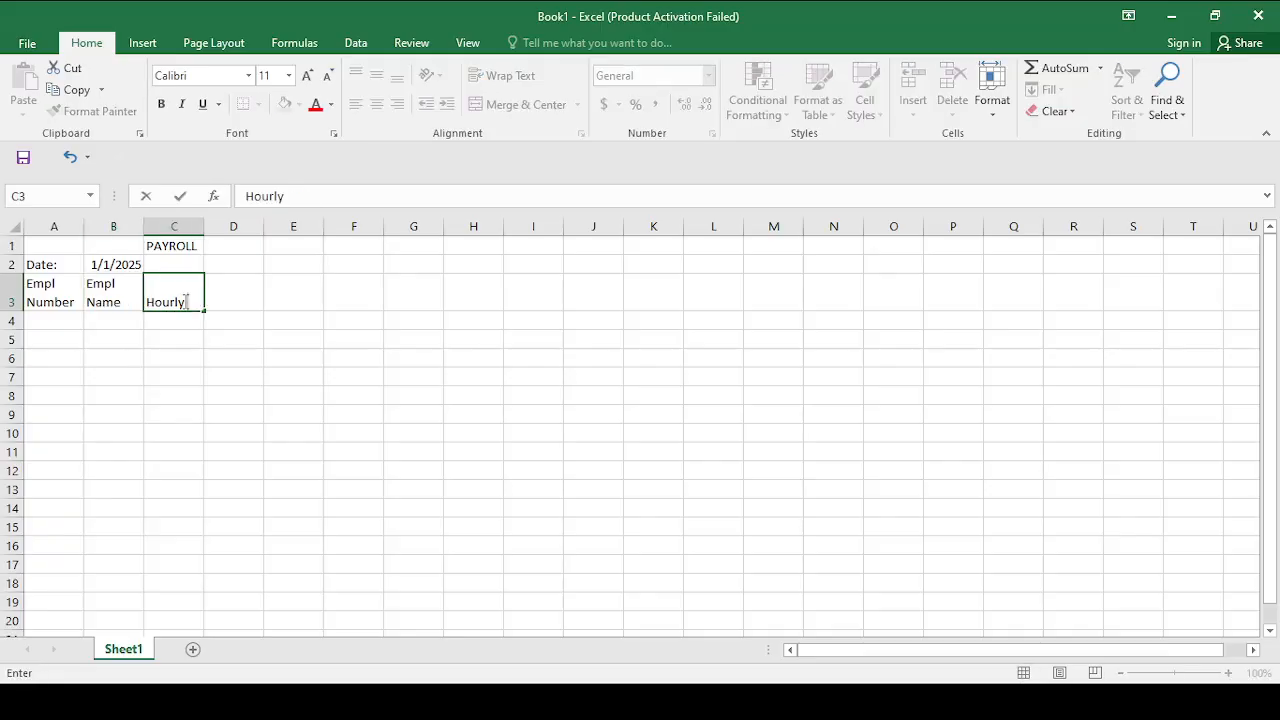
Step: Add the headers Hourly Worked in C3 and Hourly Rate in D3, both with wrapped text
text(W)
text(orked)
key(Return)
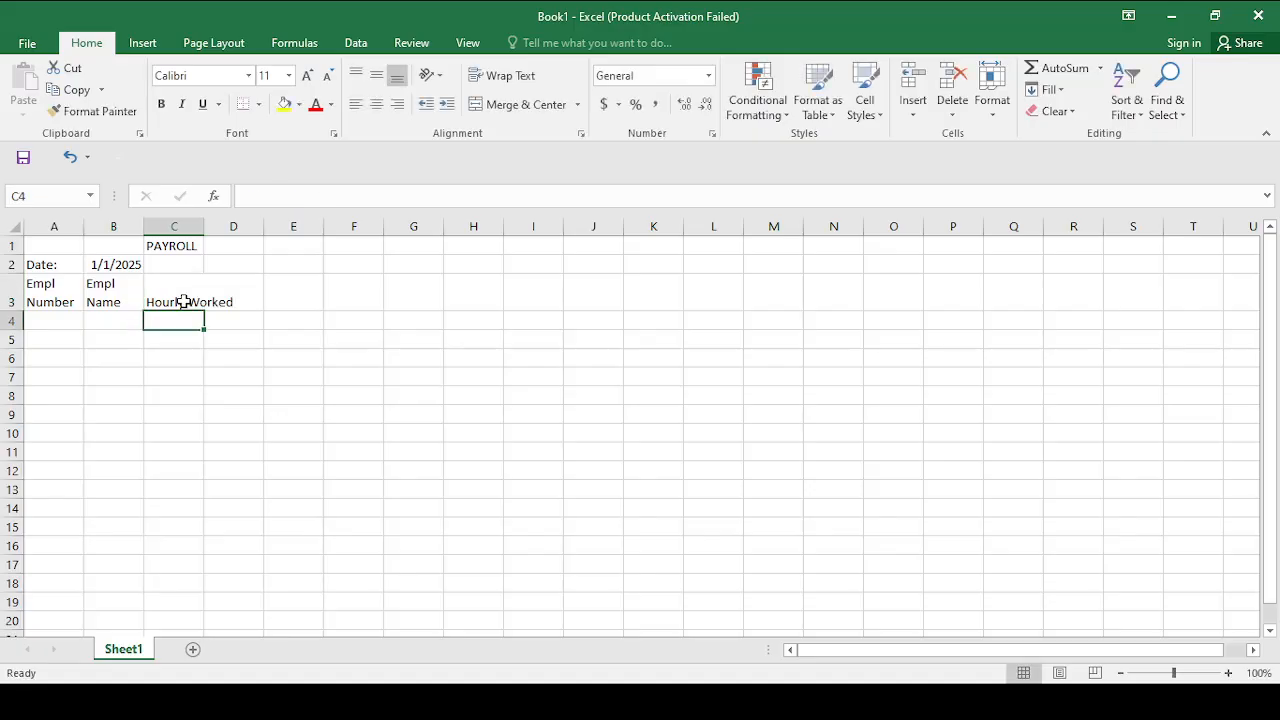
click(183, 301)
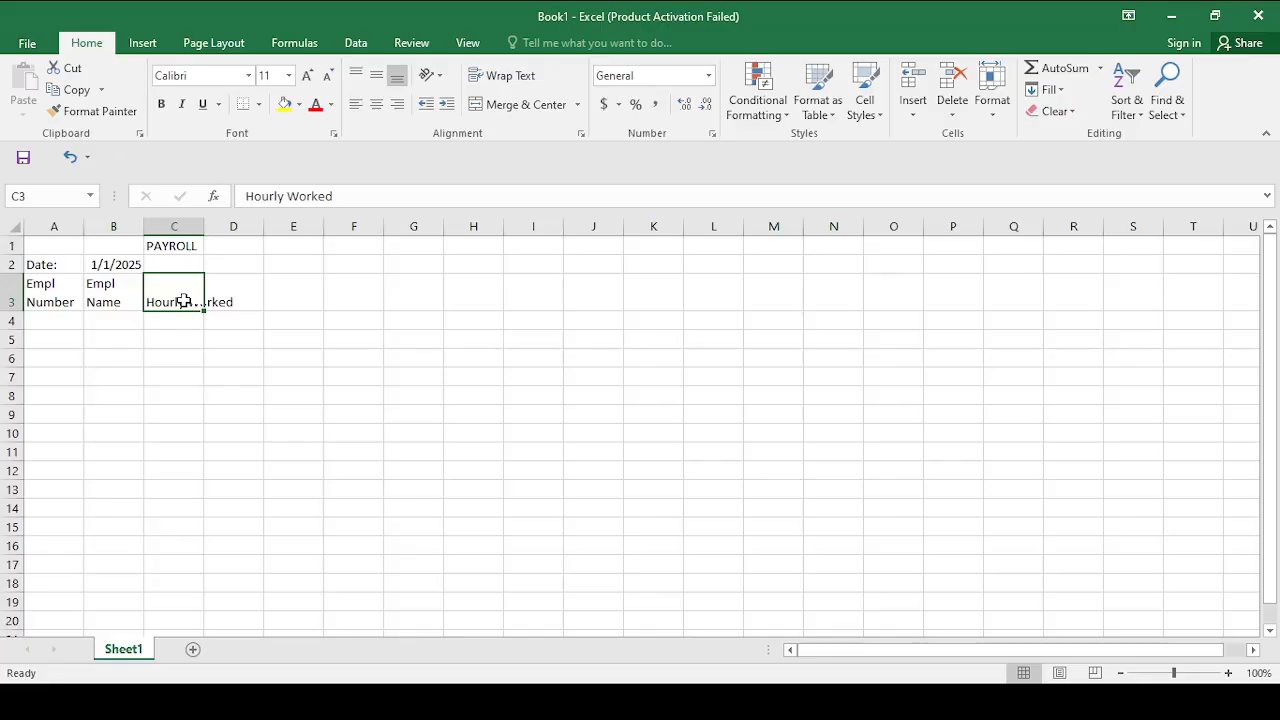
click(232, 300)
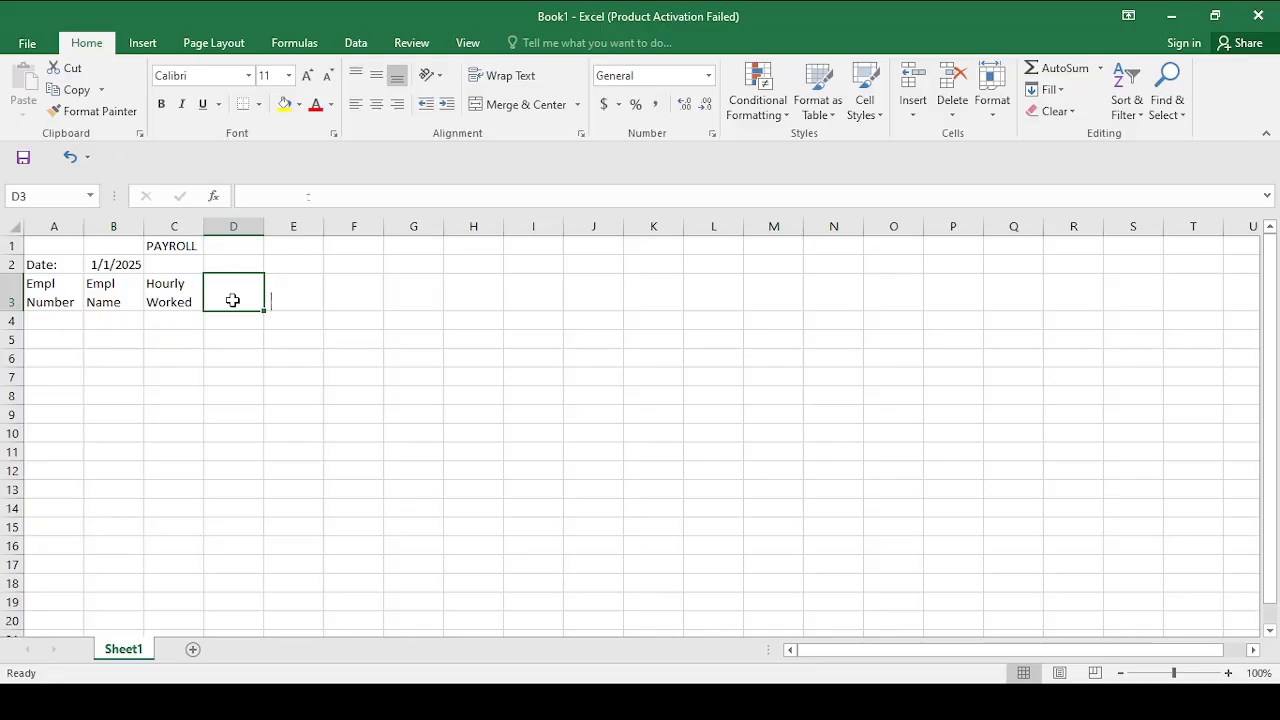
text(Hourly Rate)
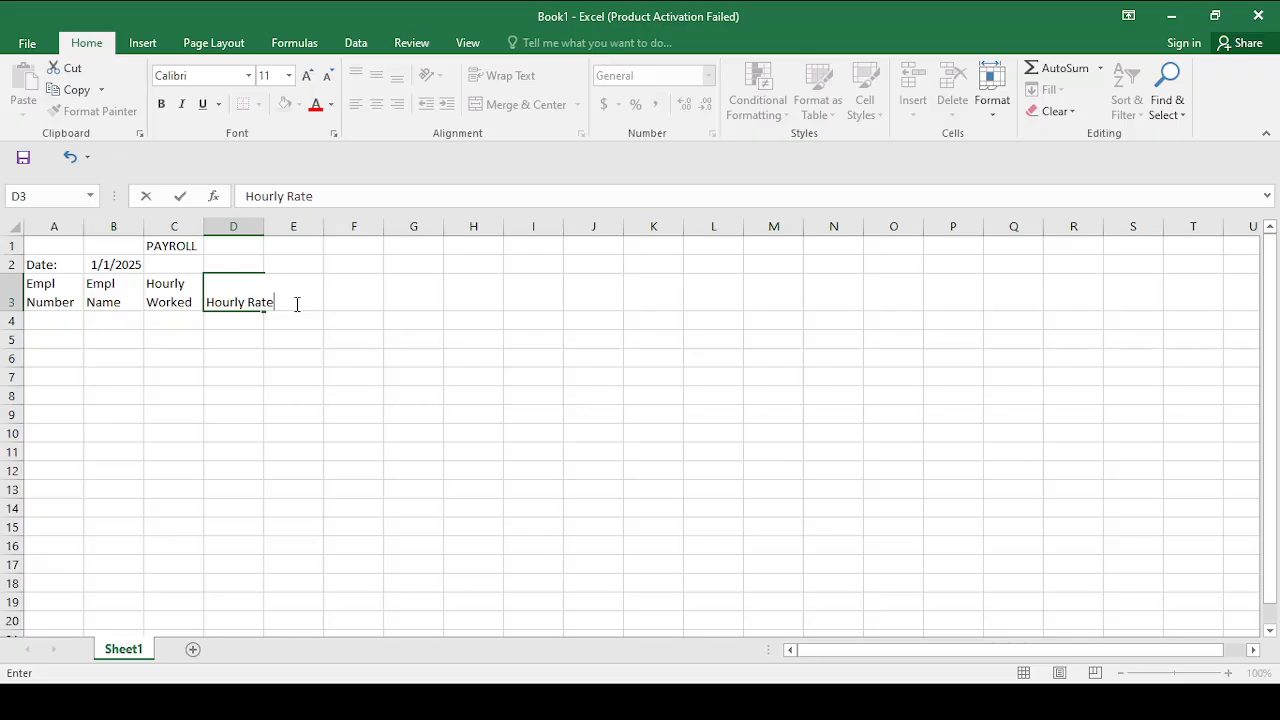
Step: Add the remaining column headers Gross Pay in E3, S.S Tax in F3 and Net Pay in G3
click(295, 290)
text(g)
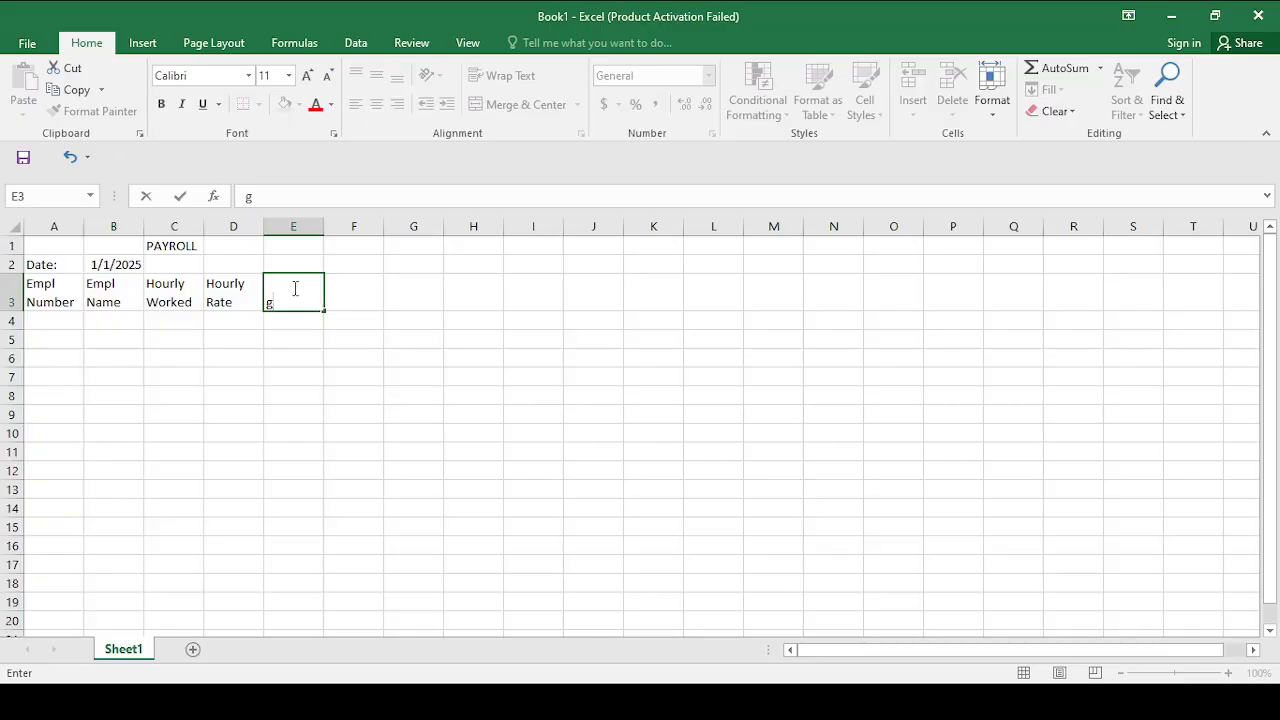
text(ross Pay)
key(Tab)
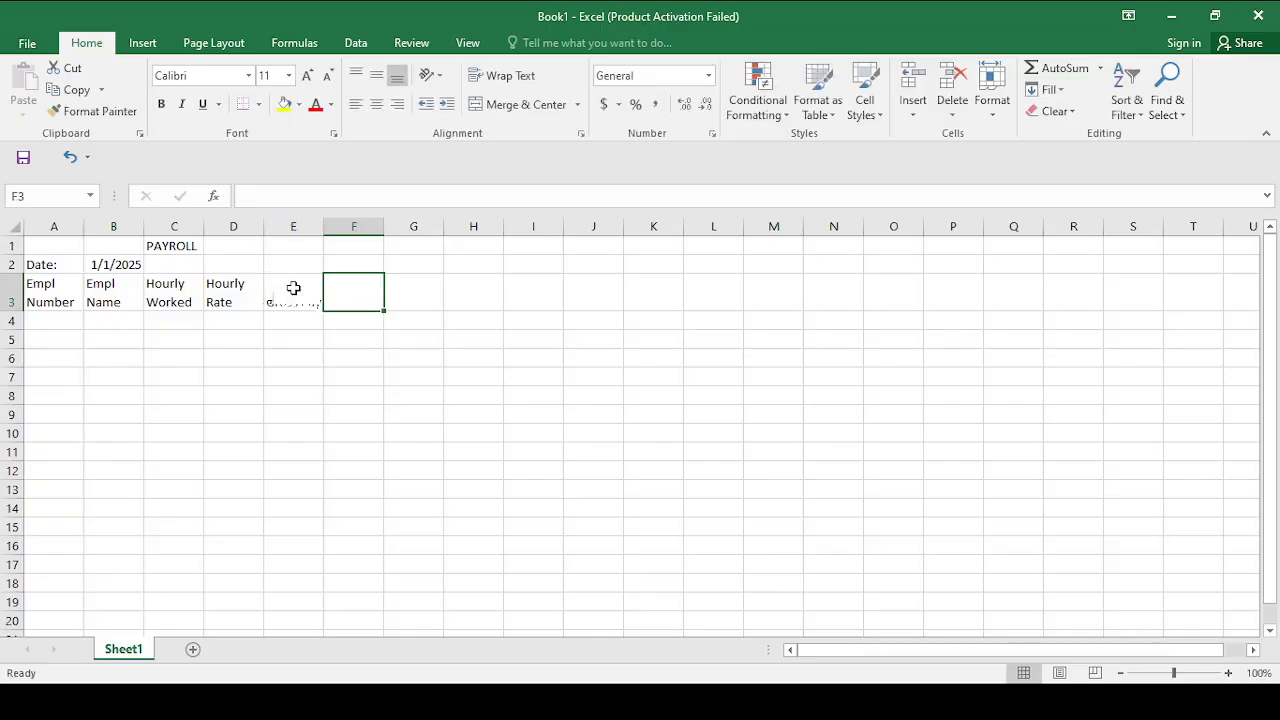
text(S.S)
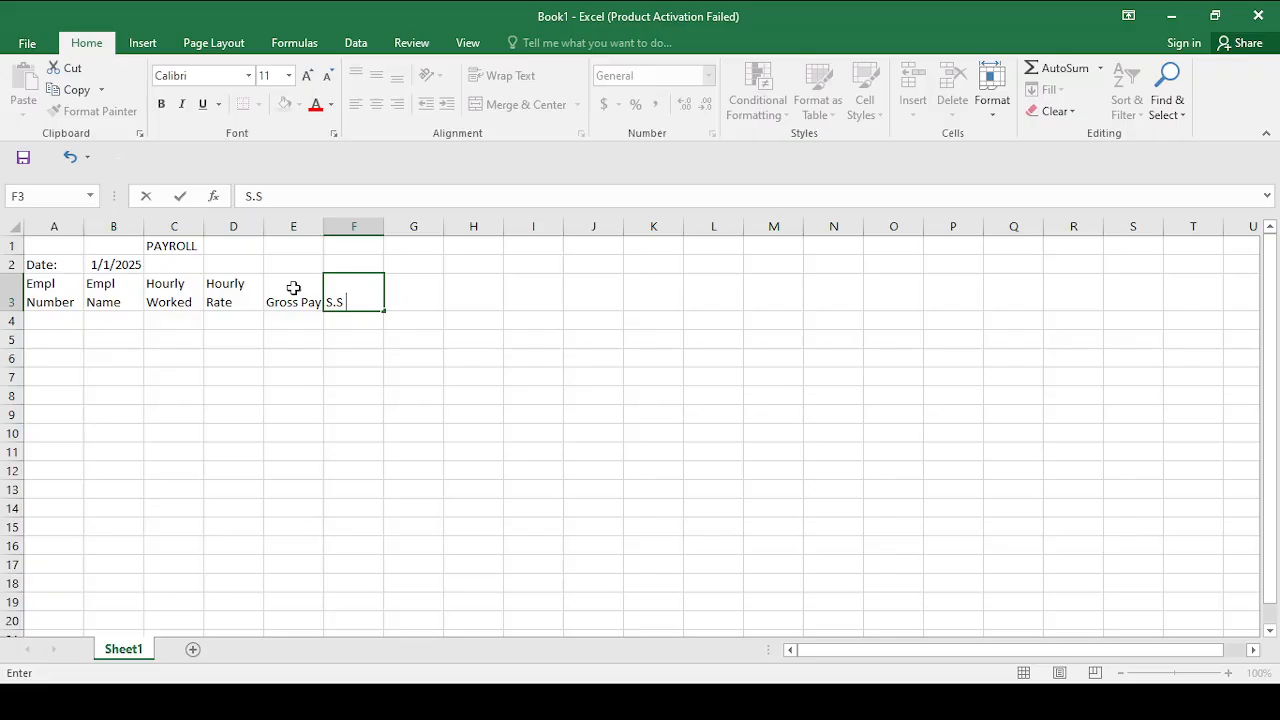
text(Tax)
key(Tab)
text(Net Pay)
key(Return)
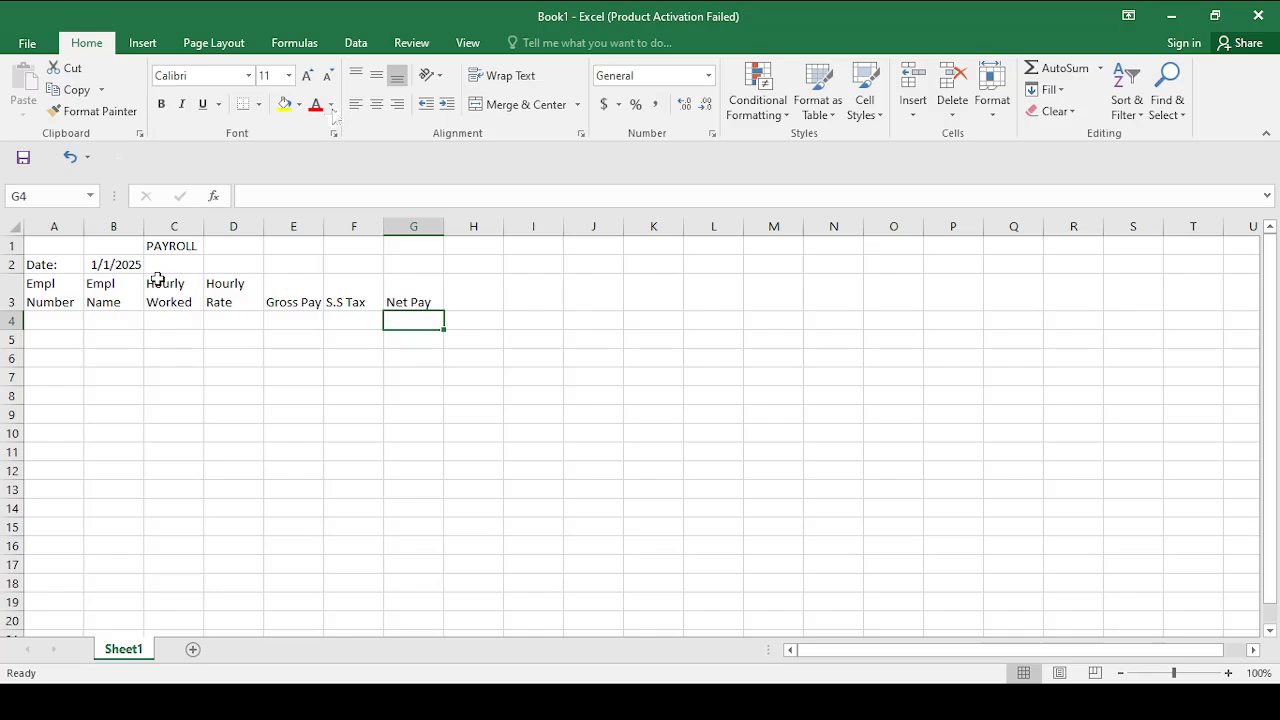
Step: Make row 1 taller and format A1:G1 with a yellow fill, bold text and font size 22
key(ctrl+Home)
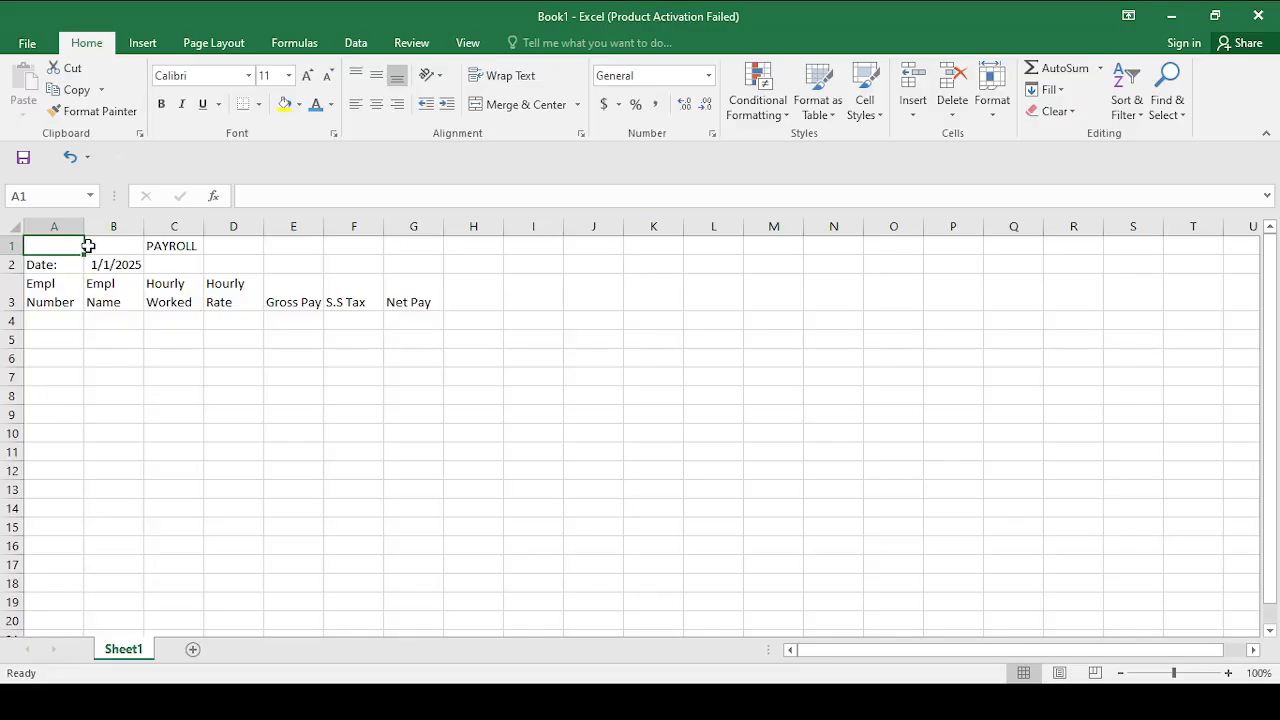
drag(16, 255, 16, 272)
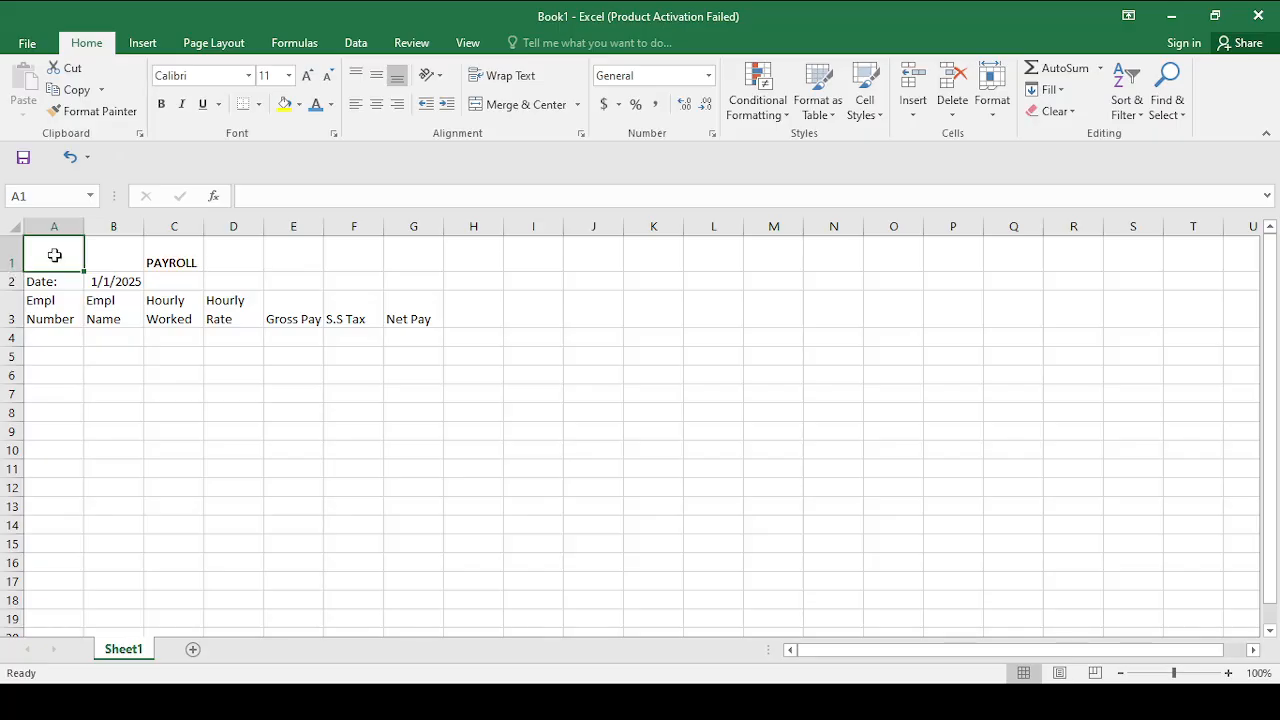
drag(54, 255, 413, 258)
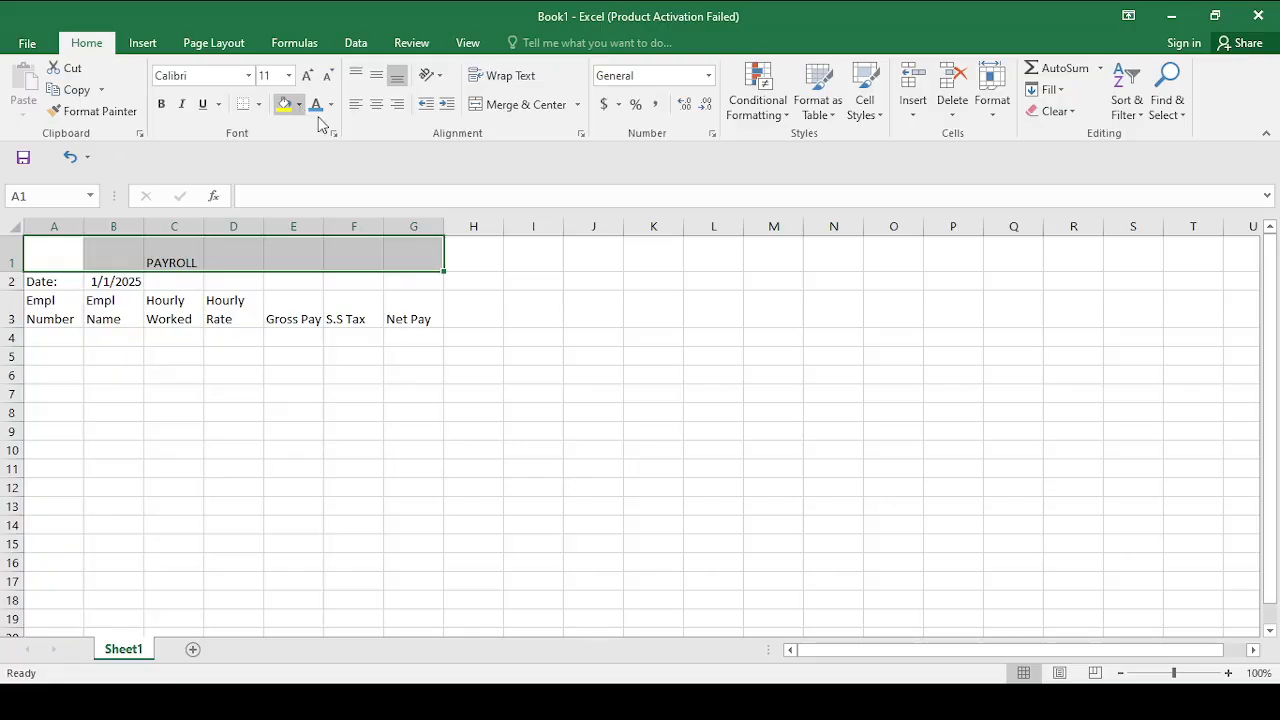
click(284, 104)
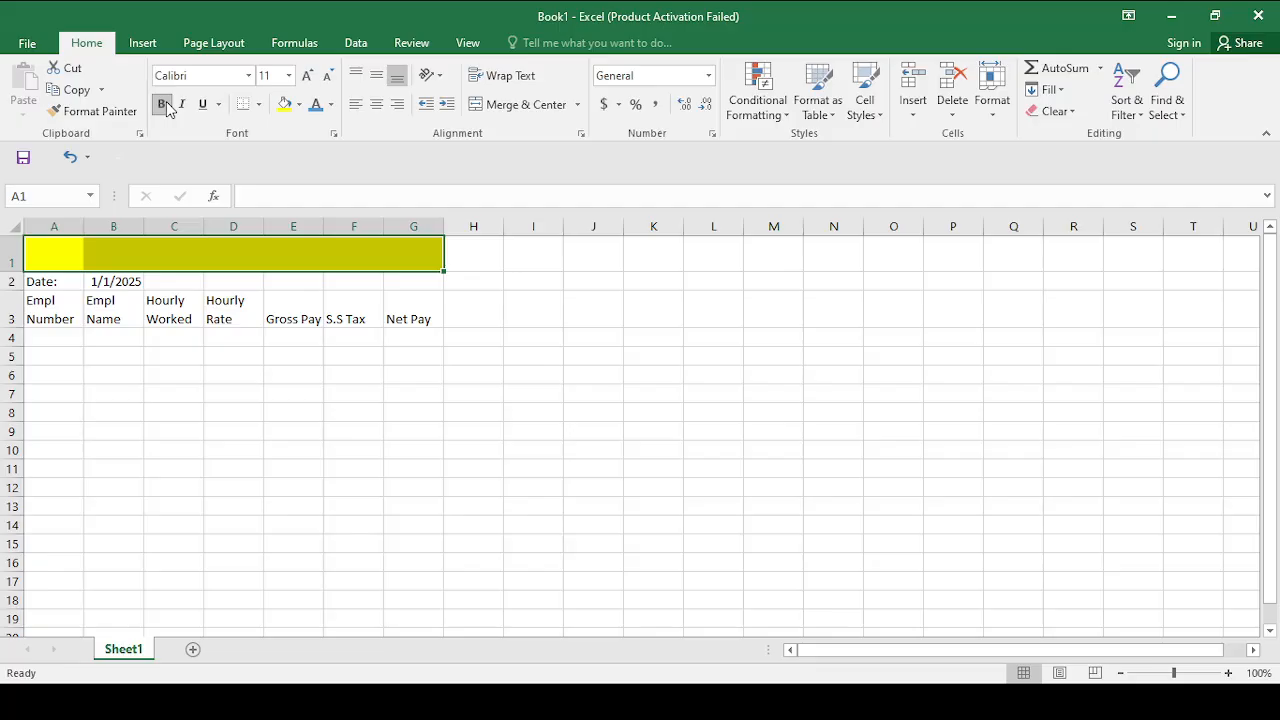
click(312, 80)
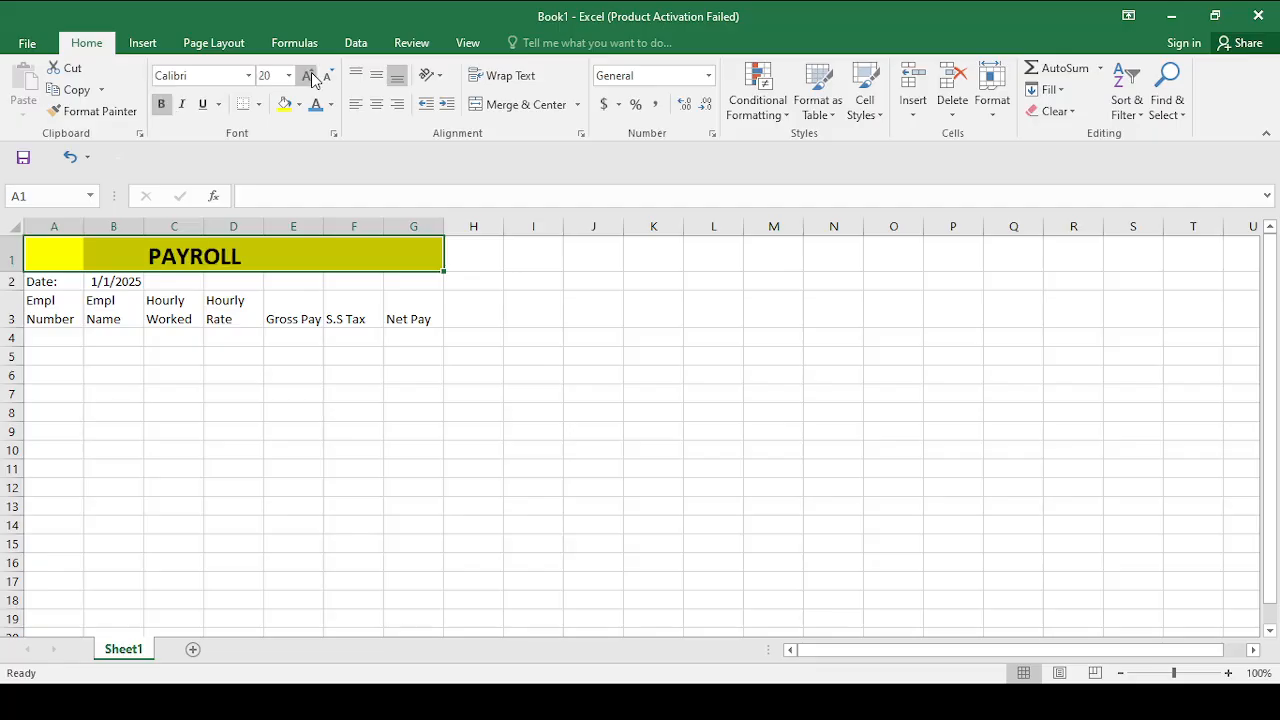
click(312, 80)
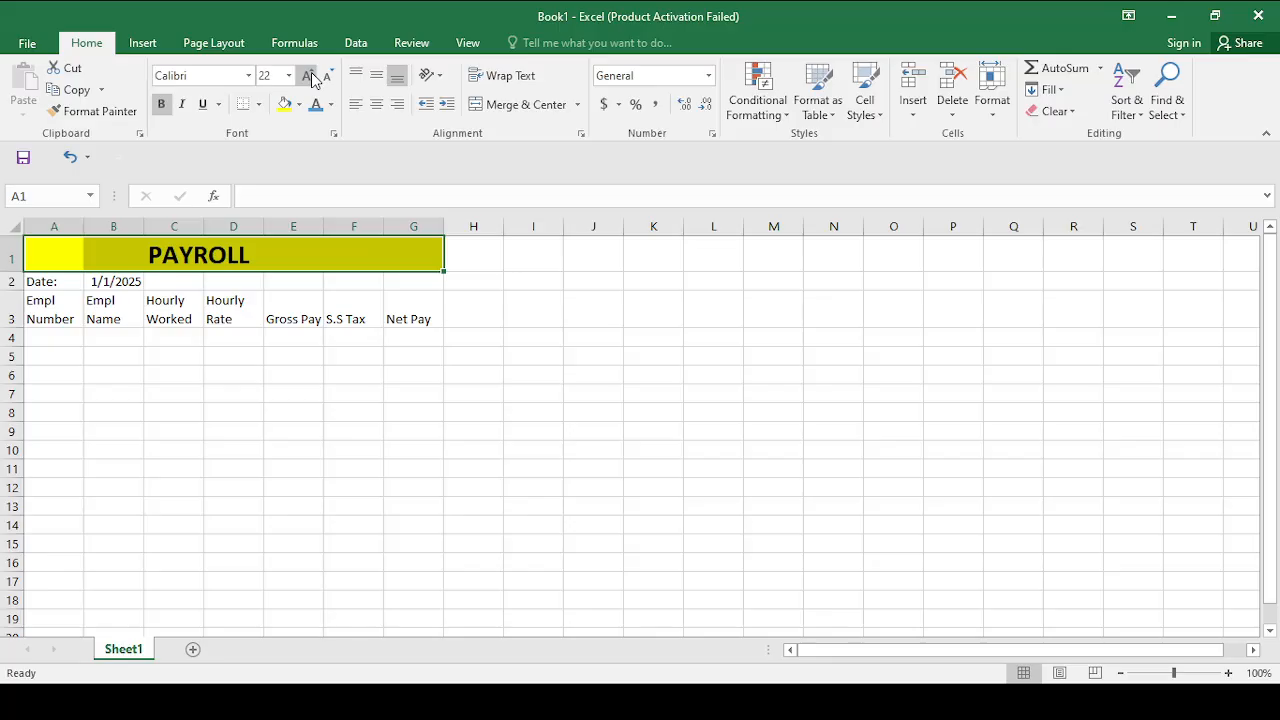
Step: Format the headers in A3:G3 as bold and centered with a yellow fill, and fill the Date: cell A2 with red
drag(50, 318, 391, 320)
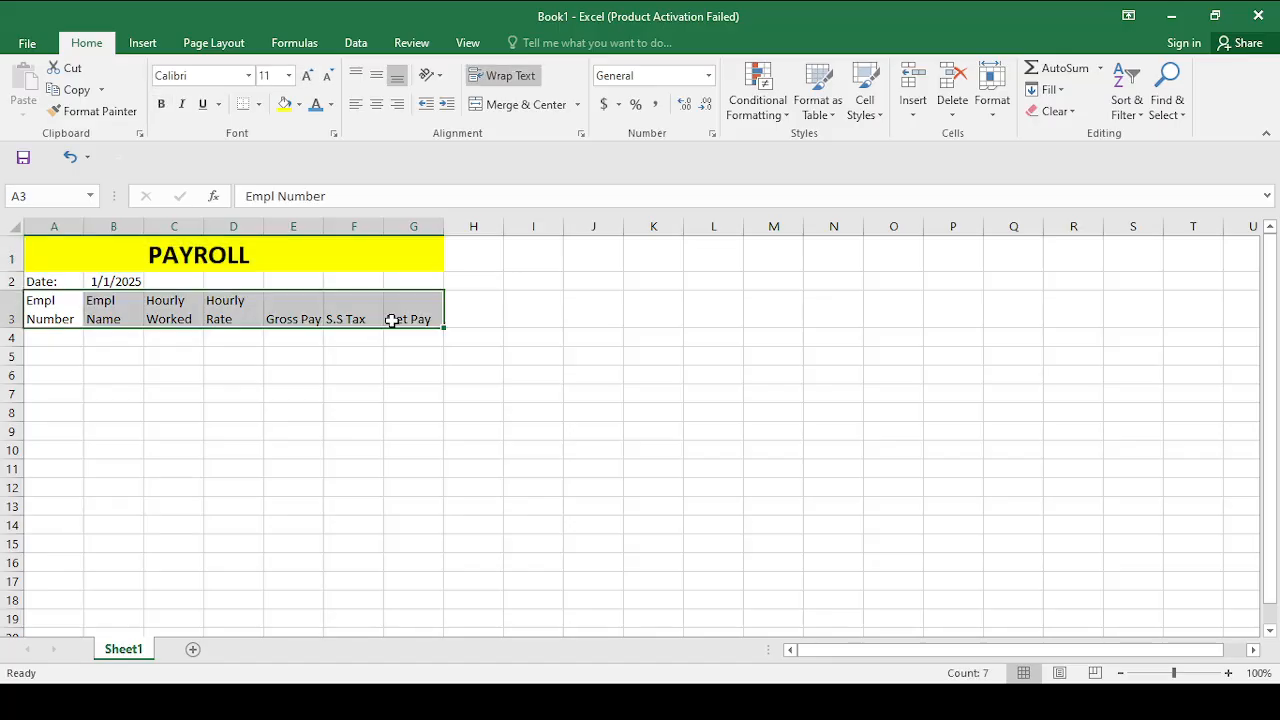
click(161, 104)
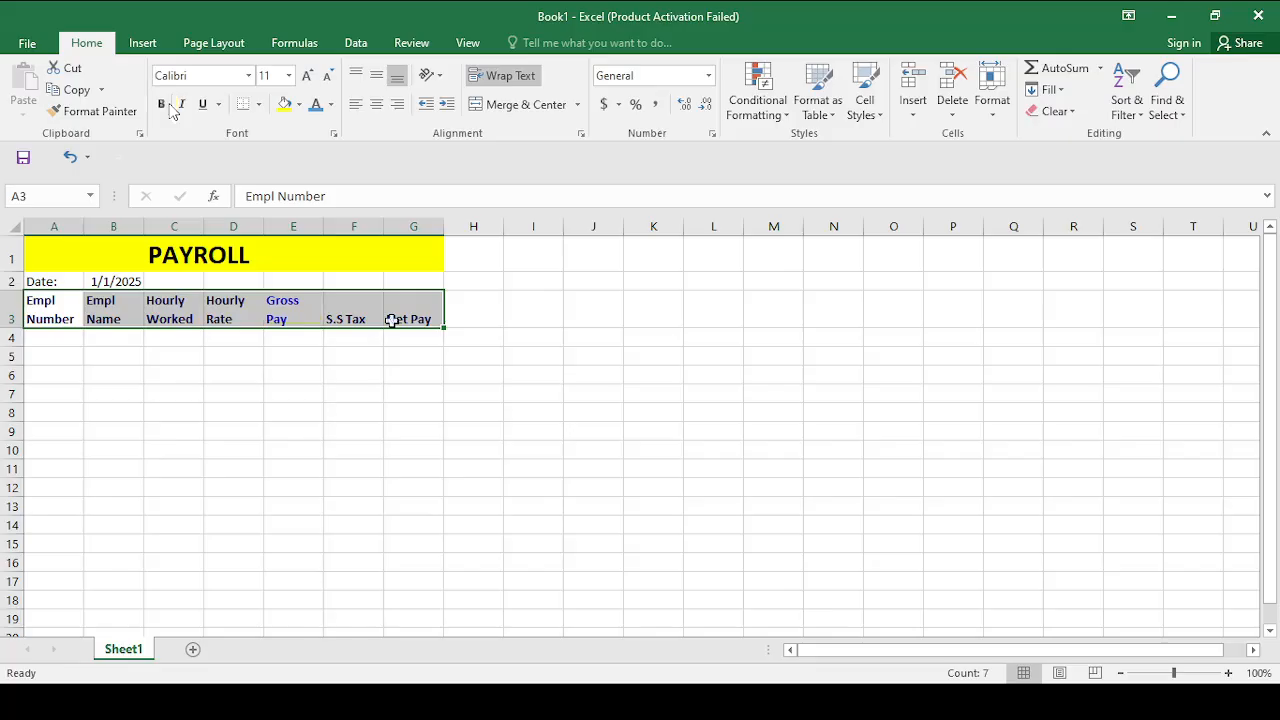
click(284, 104)
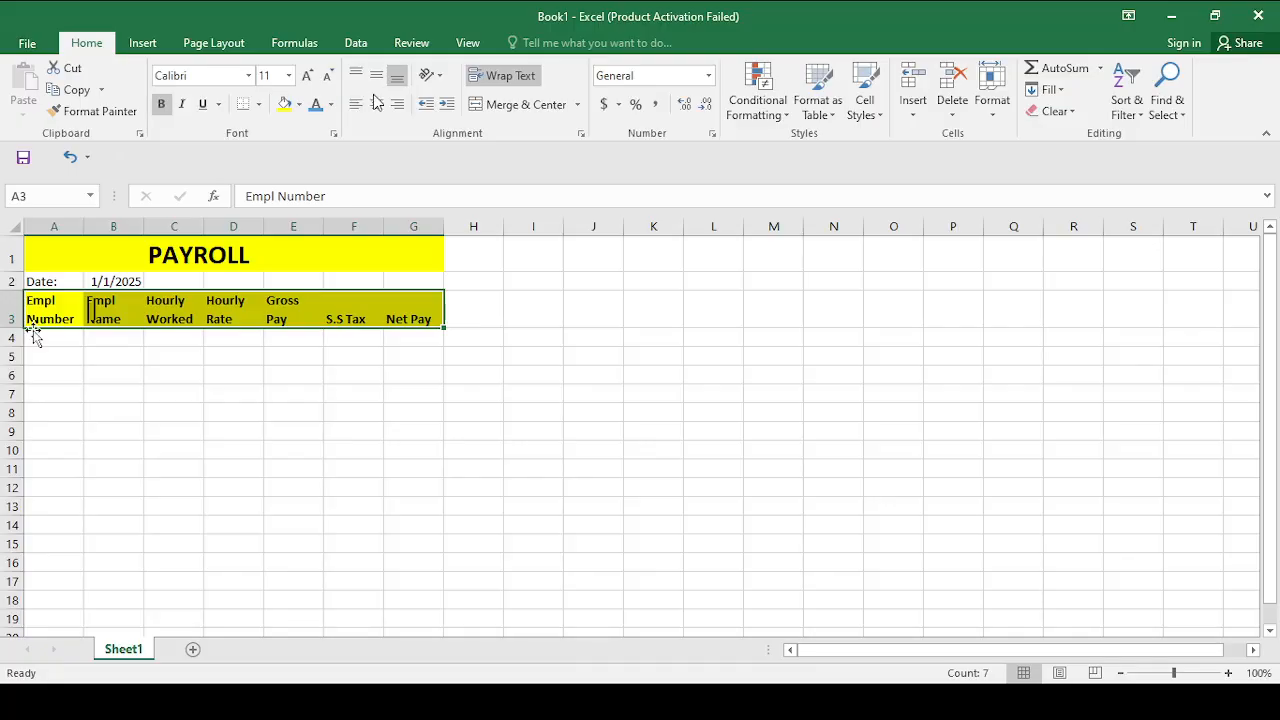
click(68, 284)
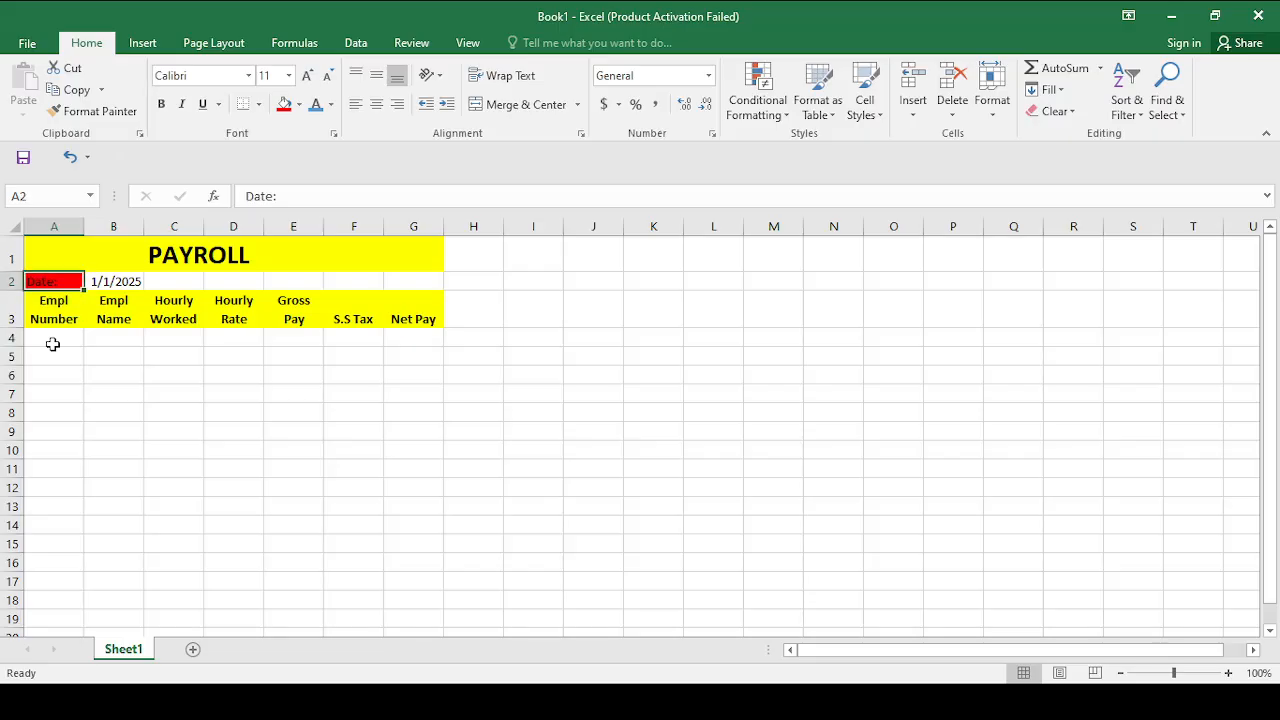
Step: Fill in five employee numbers in A4:A8 under the Empl Number header
click(53, 344)
text(E00123)
key(Return)
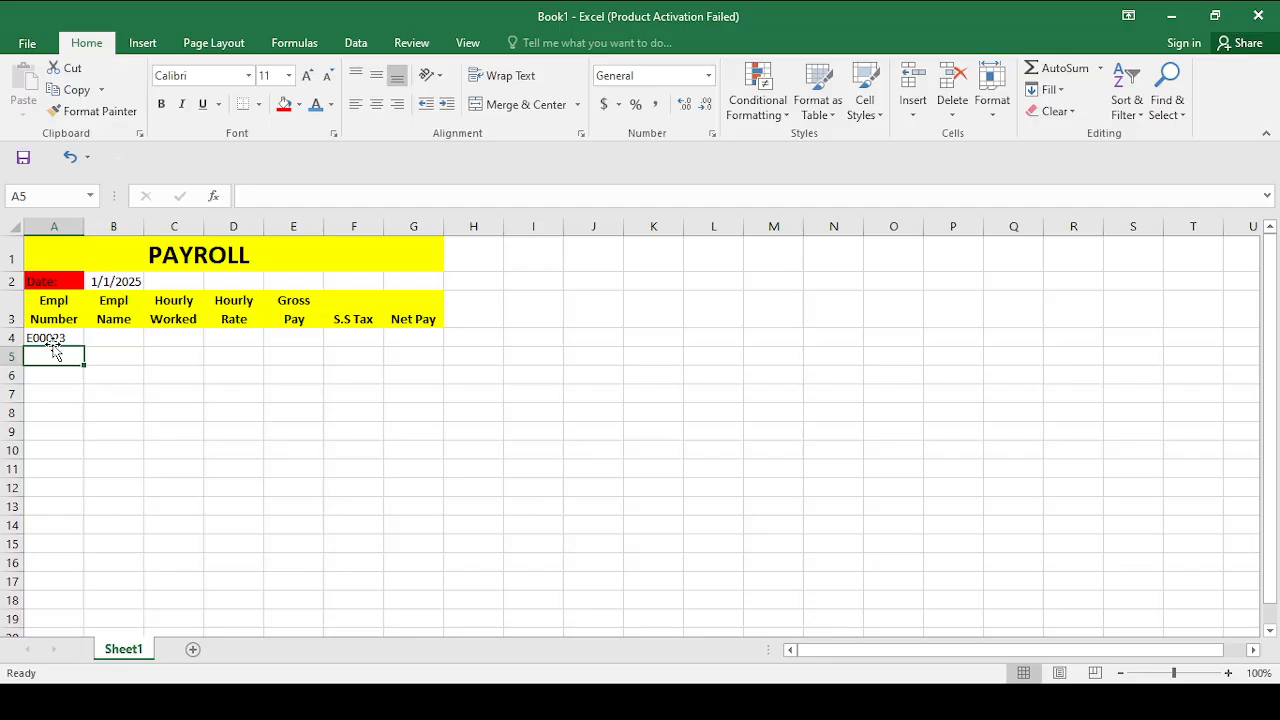
text(E0024)
key(Return)
text(E0024)
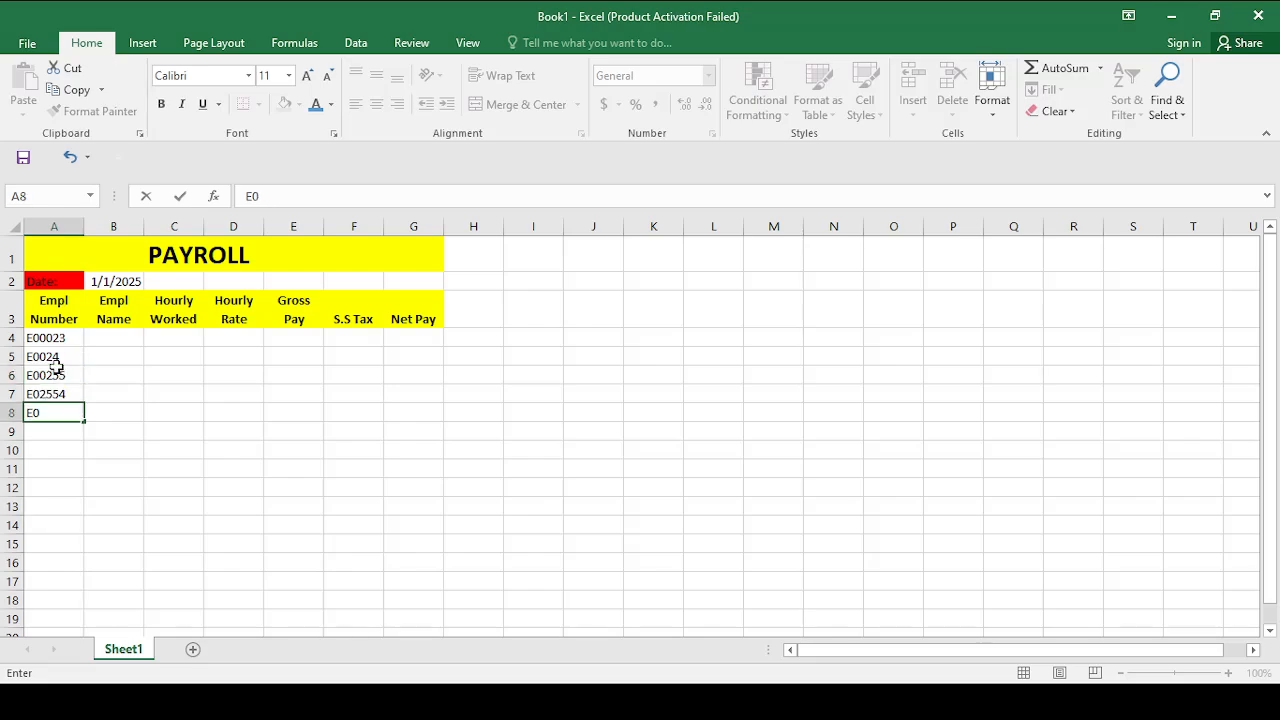
text(2)
text(583)
key(Return)
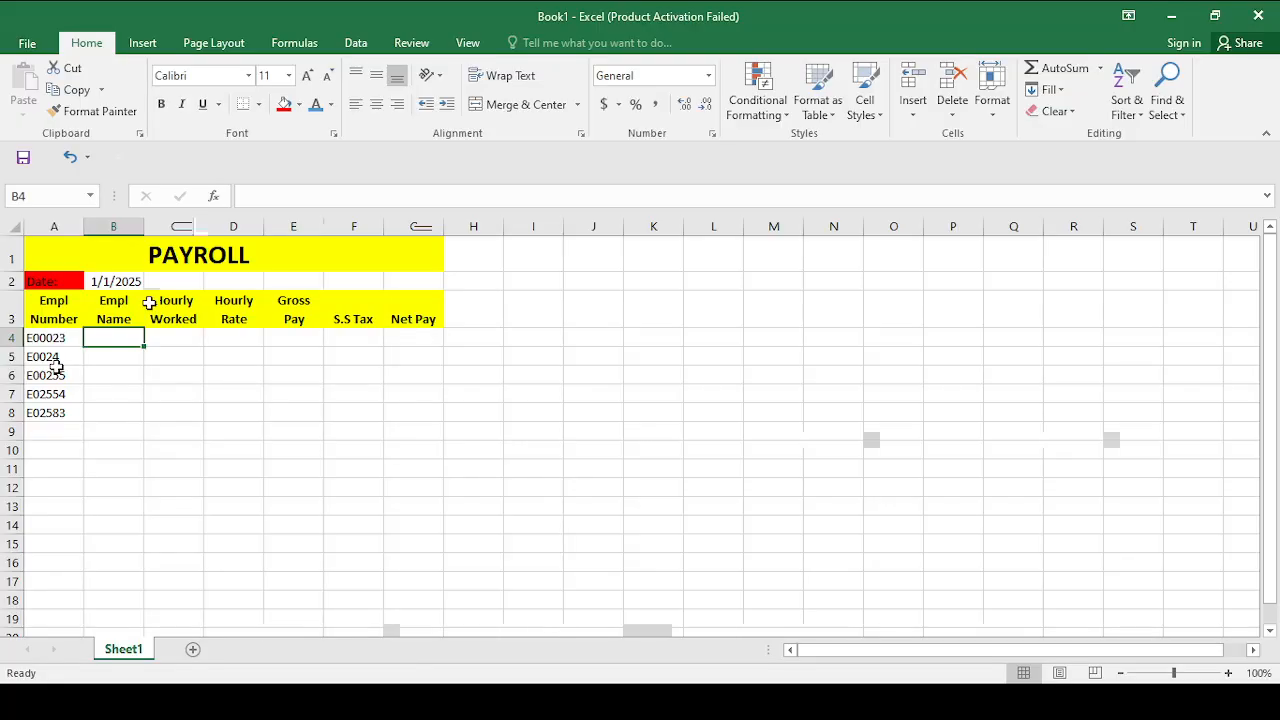
Step: Widen column B and enter the first three employees' full names in B4:B6 under Empl Name
text(Fo)
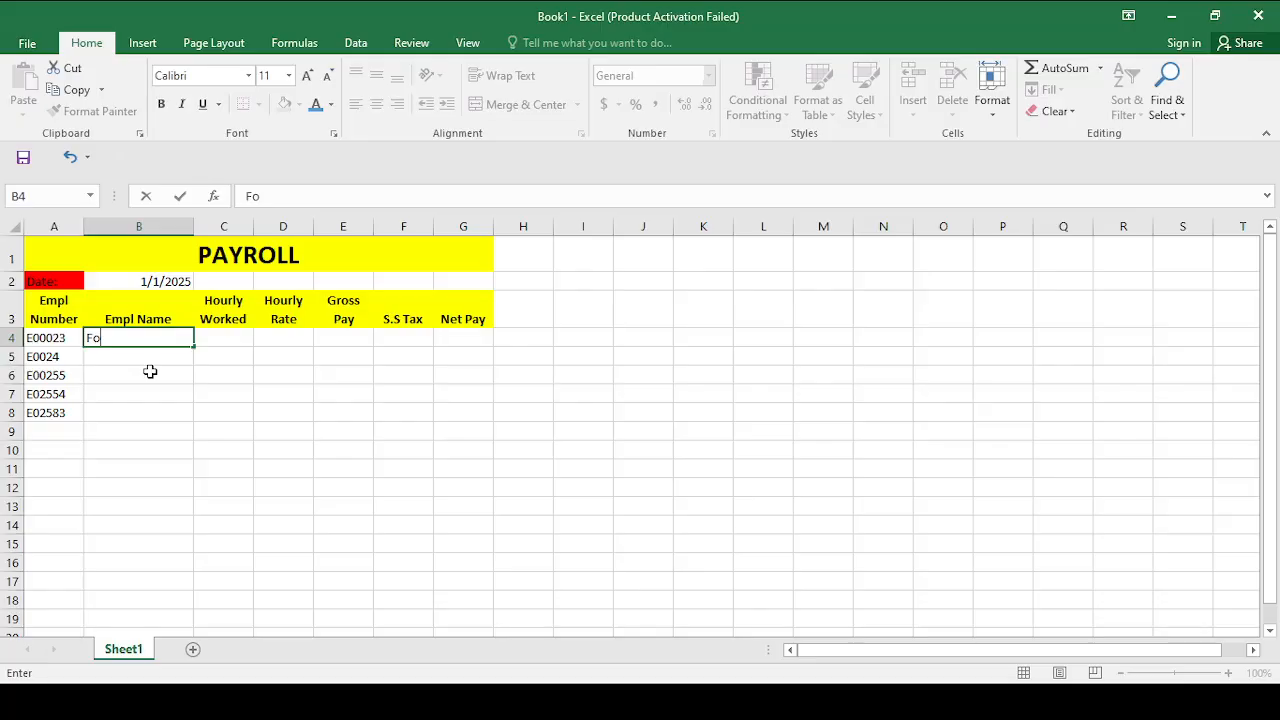
text(rd DAUD)
key(Return)
text(Bail)
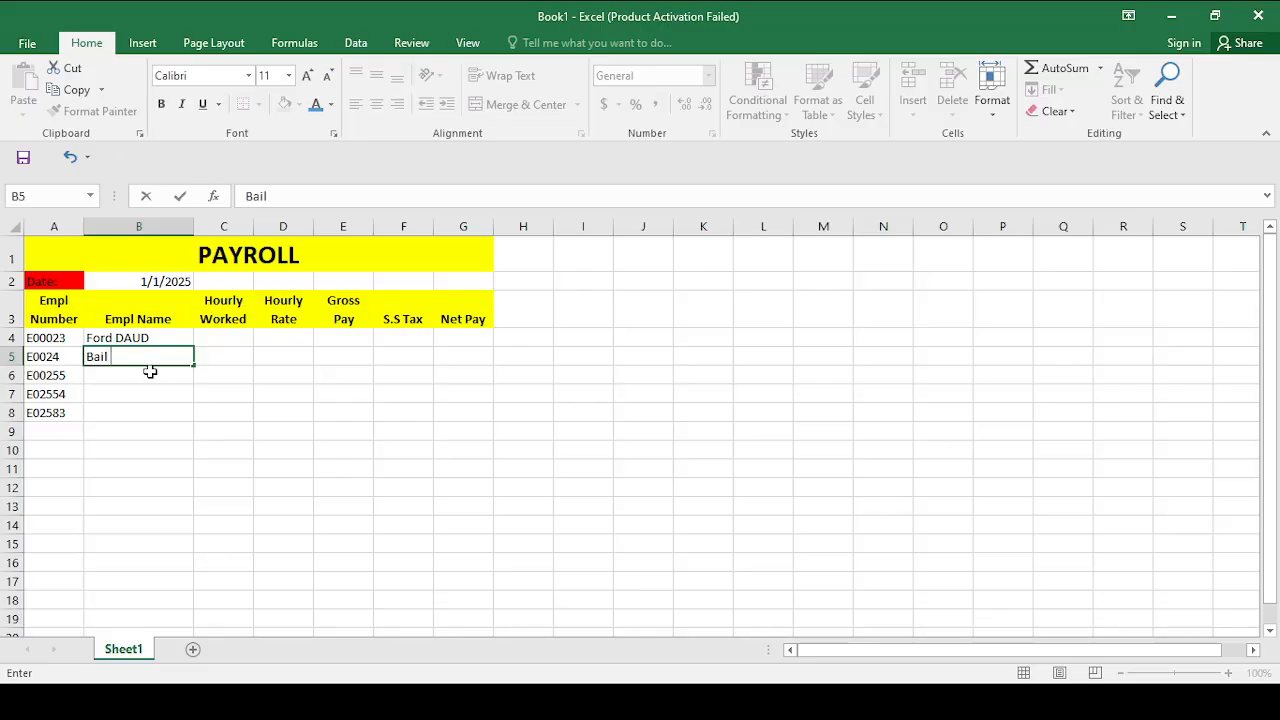
text( COOK)
key(Return)
text(Zarah AL)
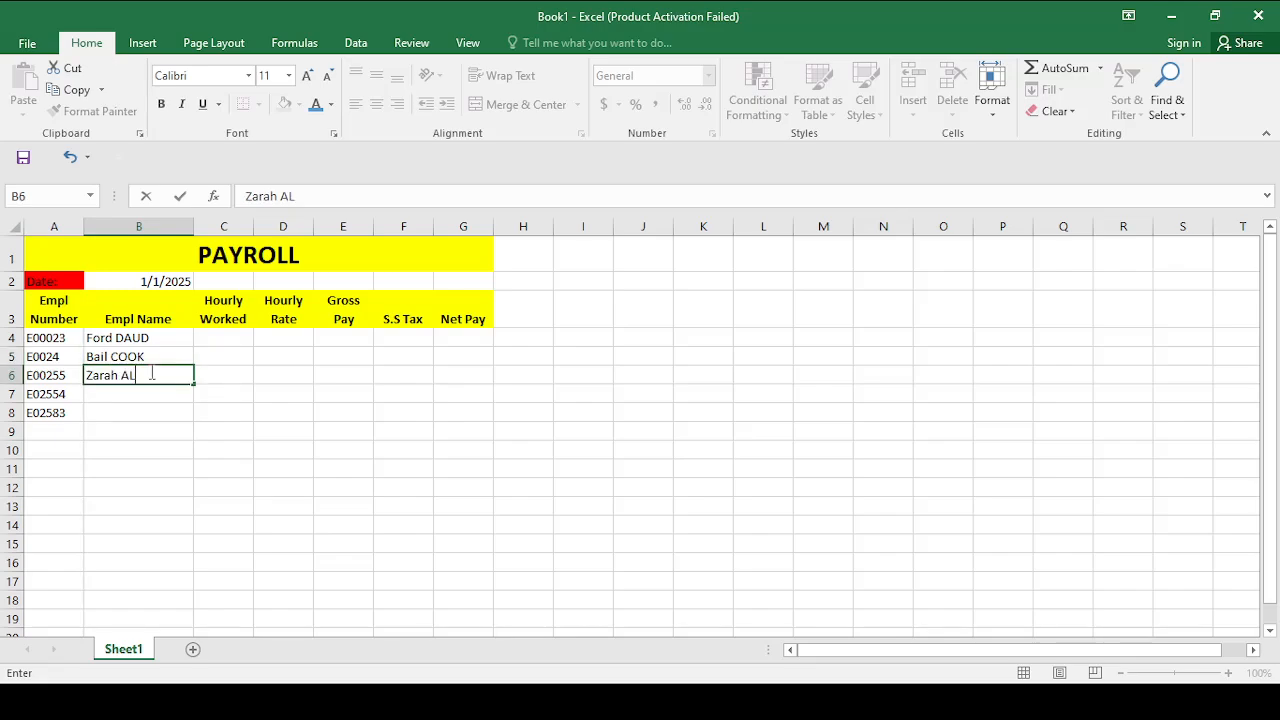
text(I)
text(M)
key(Return)
Step: Enter the remaining two employees' full names in B7:B8
text(SW)
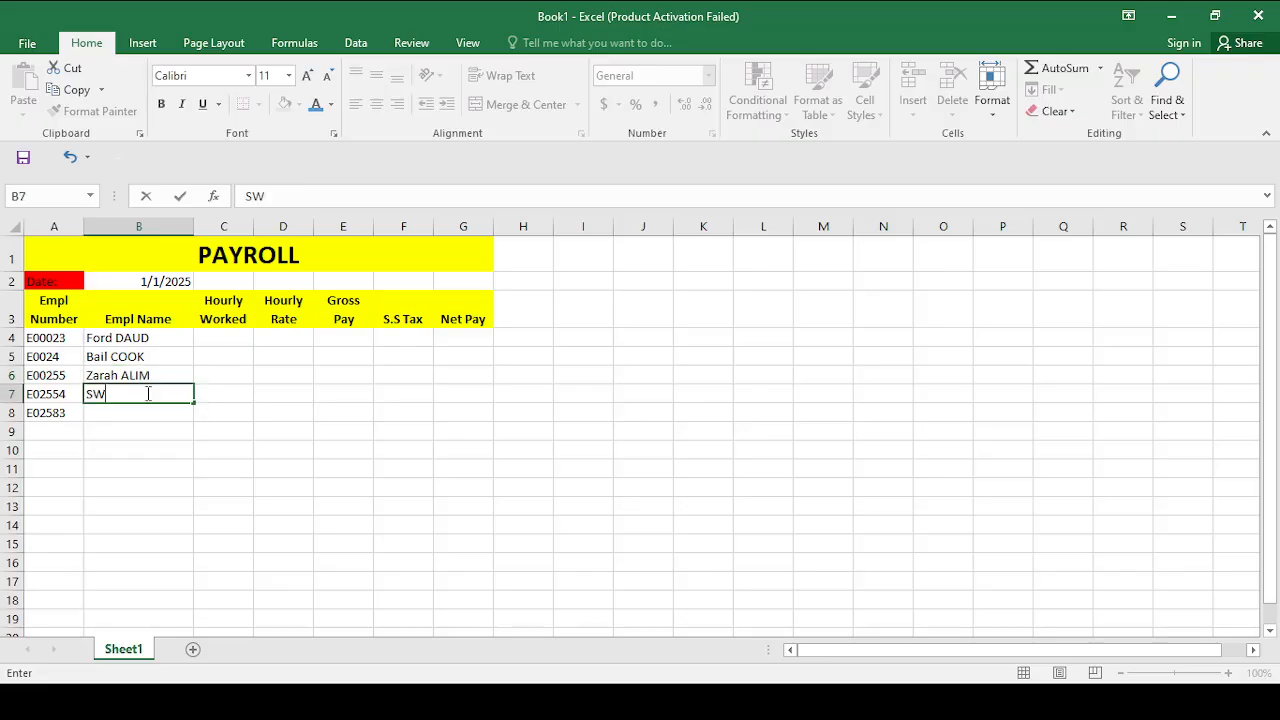
text(I)
text(GARAM)
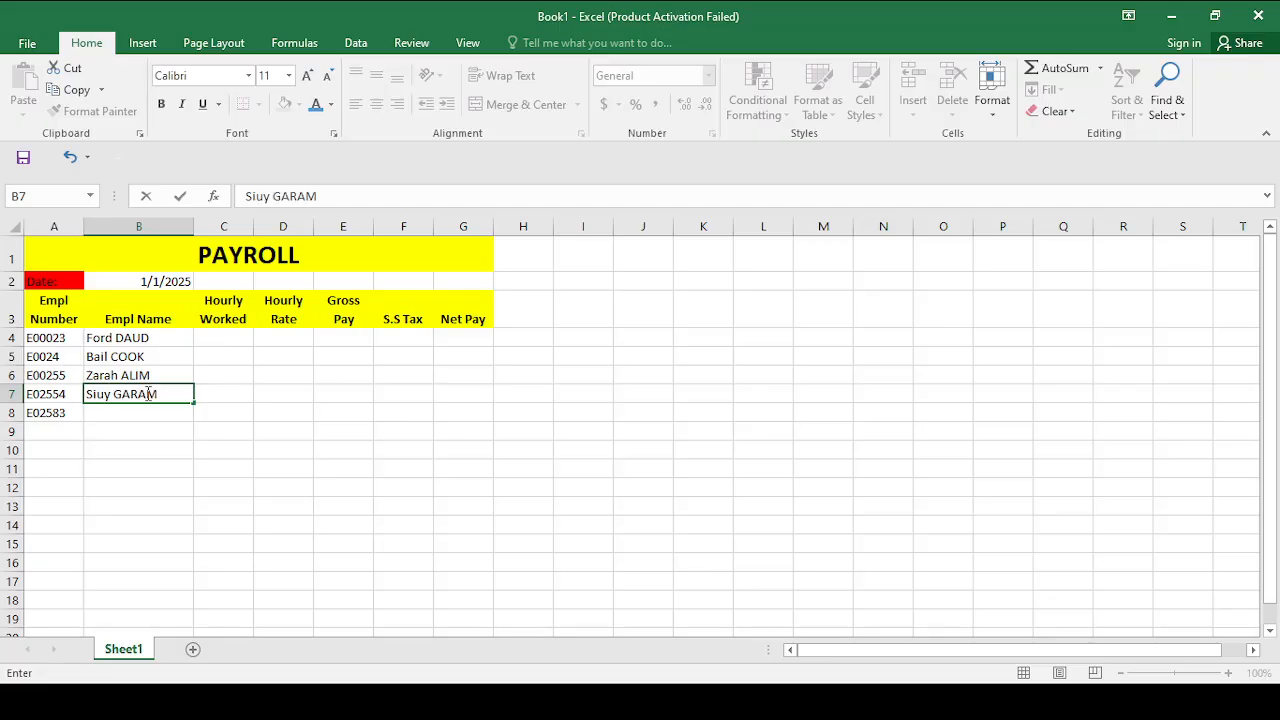
key(Return)
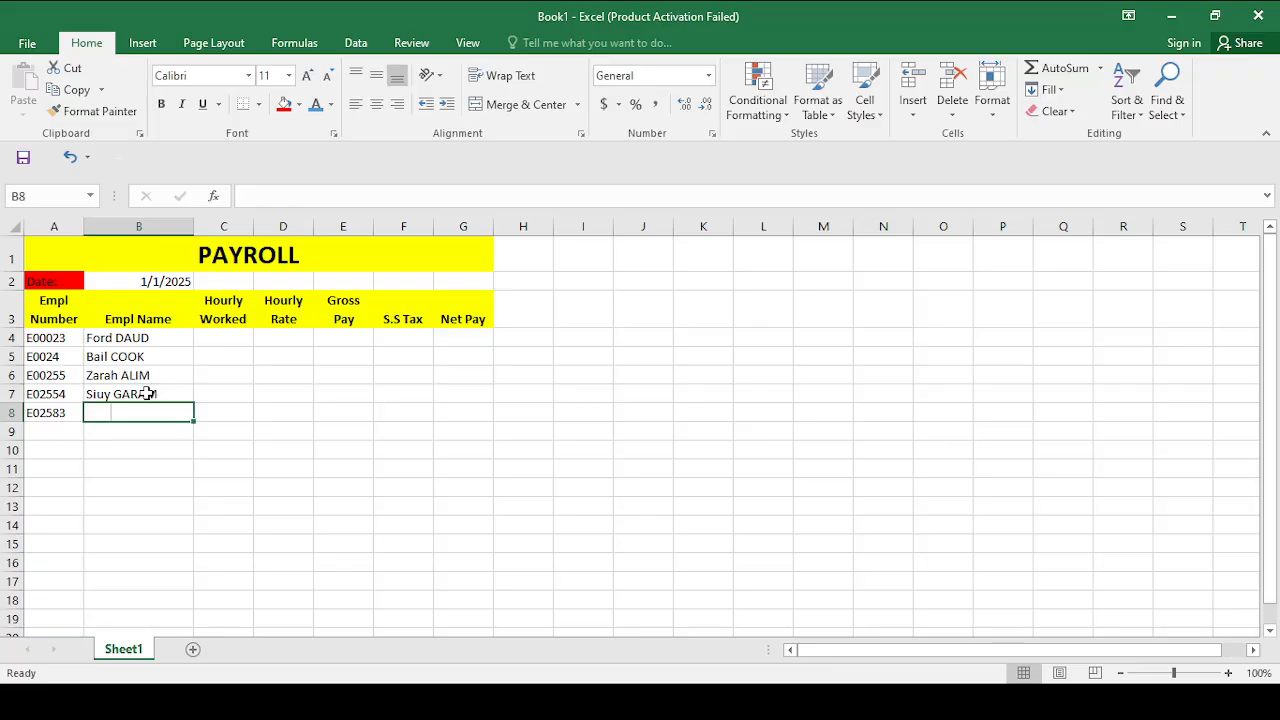
text(Bsit Lokod)
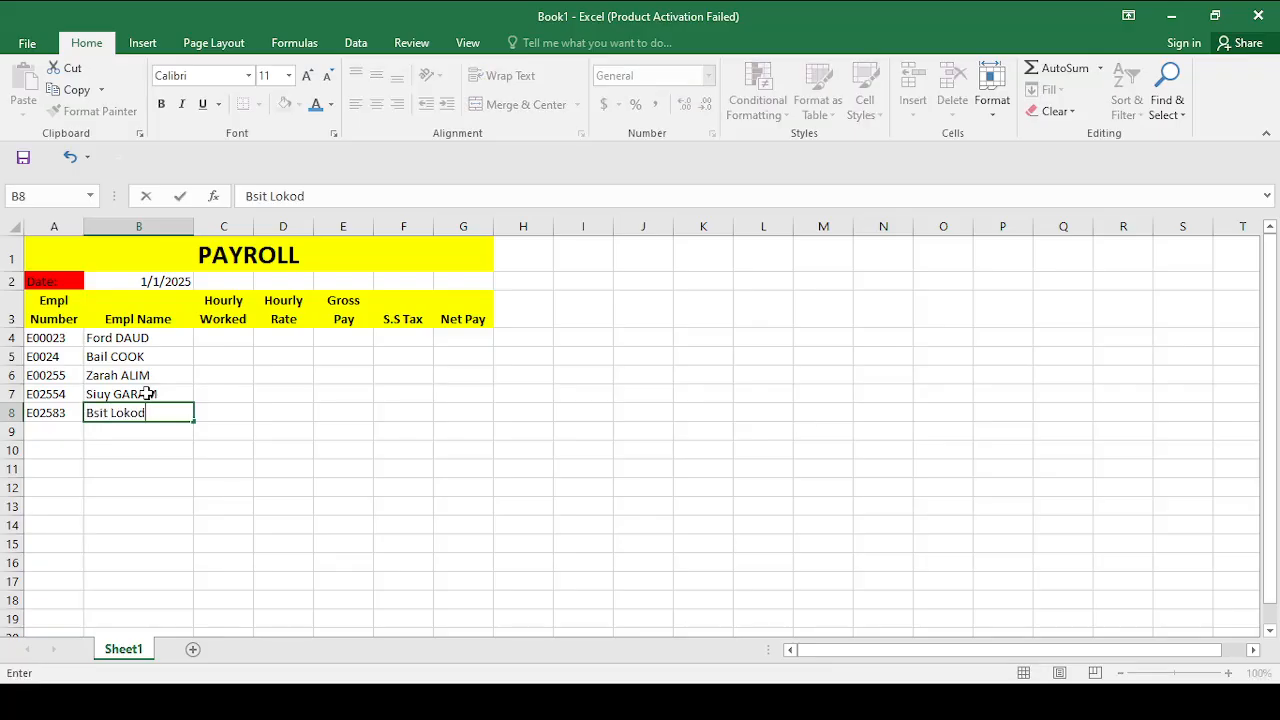
text(i)
Step: Fill Hourly Worked in C4:C8 with 7.8, 8, 6.5, 9, 10 and Hourly Rate in D4:D8 with 35, 30, 25, 40, 39
click(237, 340)
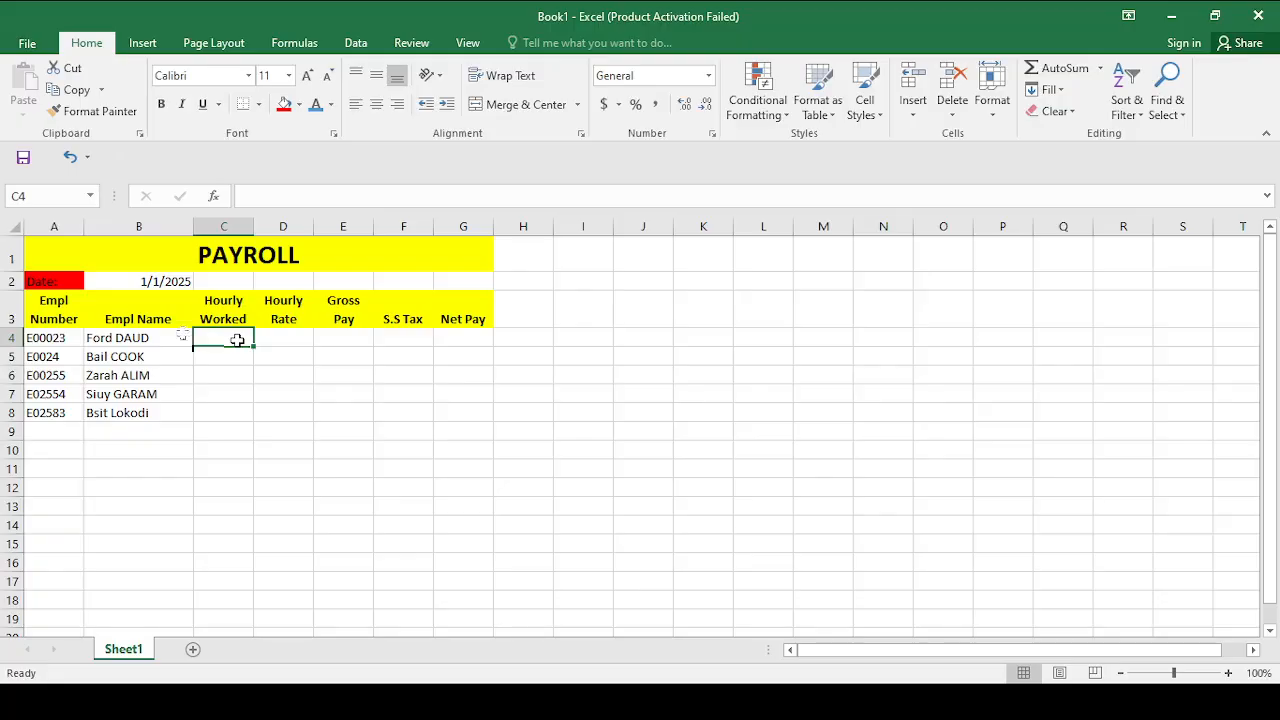
text(7.8)
drag(54, 338, 256, 342)
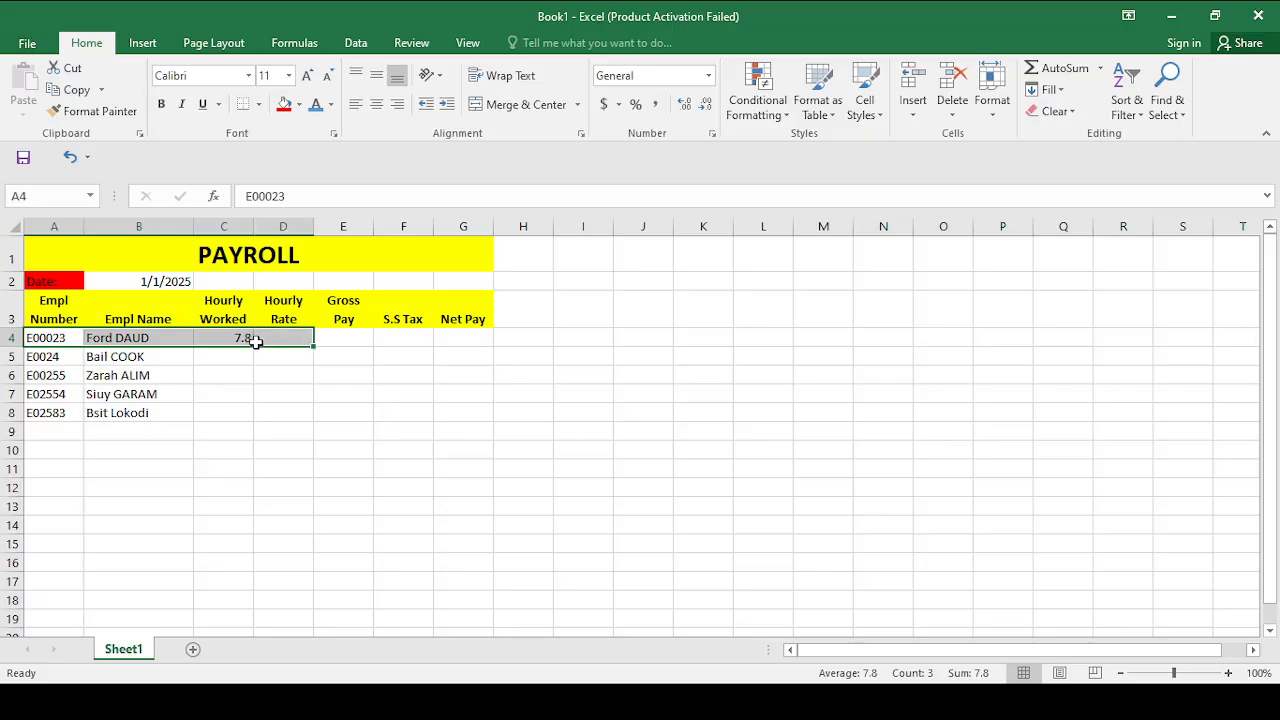
click(227, 357)
text(8)
key(Return)
text(6.5)
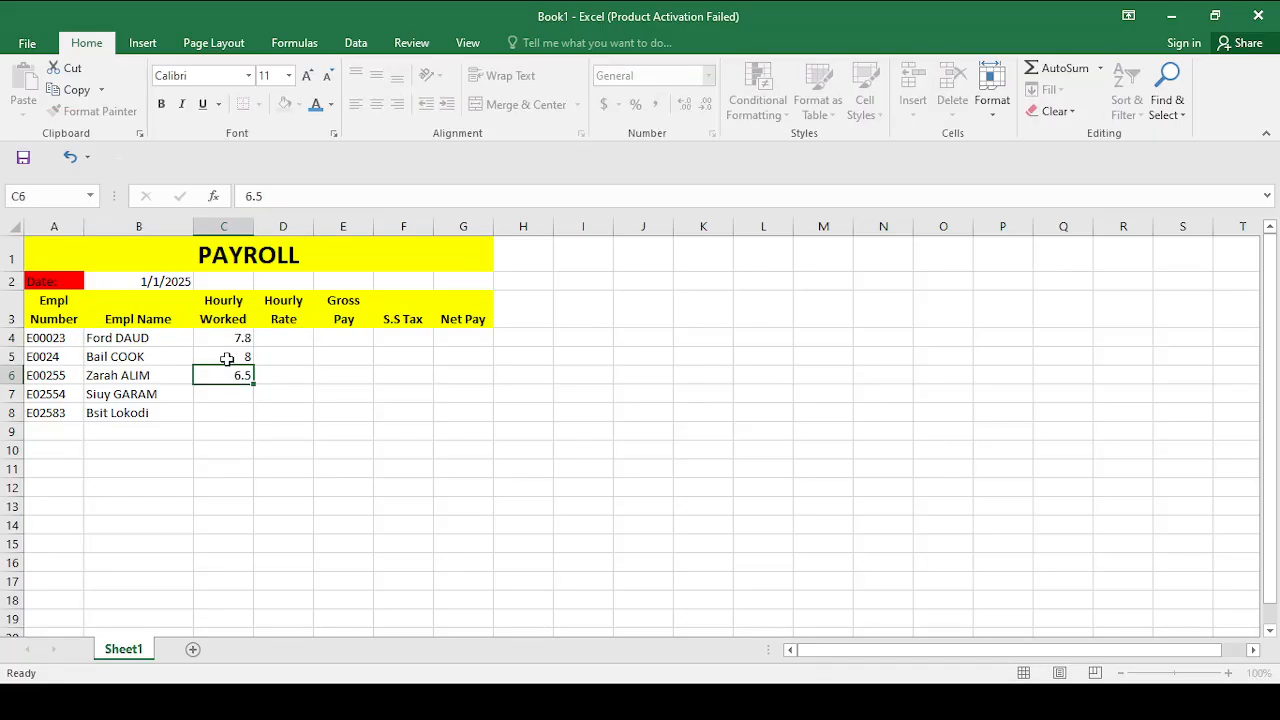
key(Return)
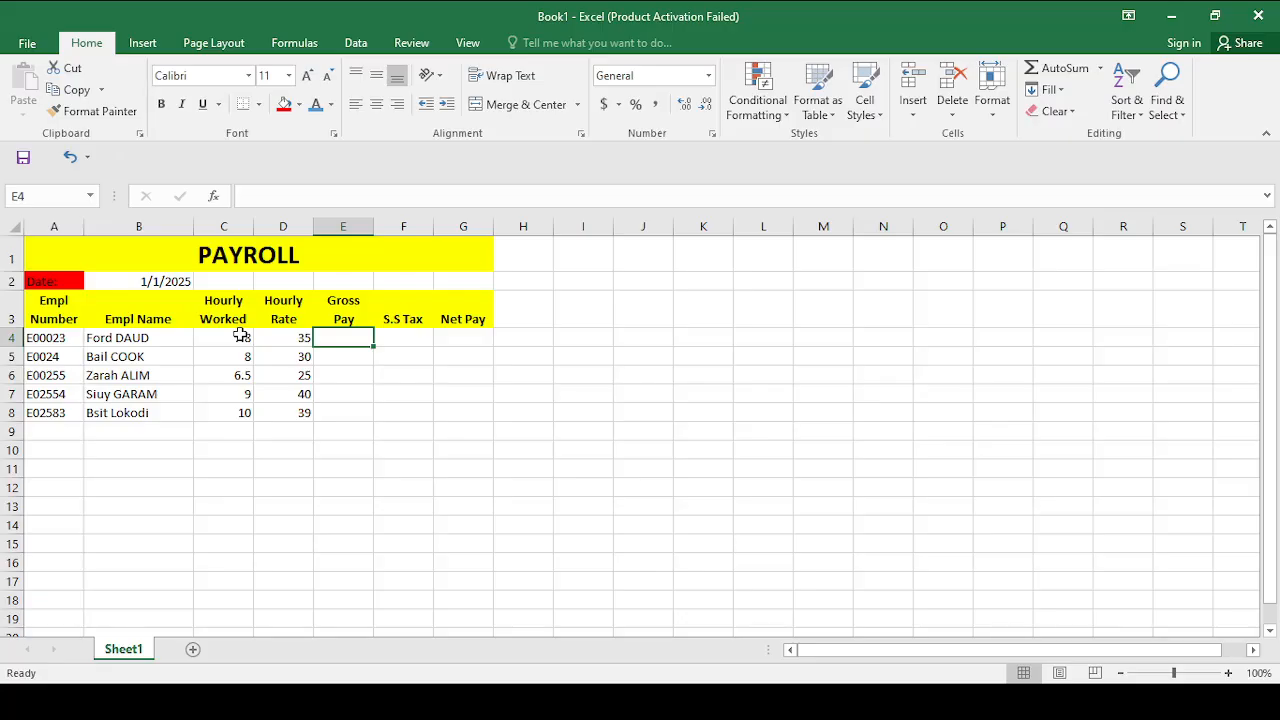
Step: Add a note beside the table with gross pay in J4 and = hourly rate x hourly work in K4
click(636, 338)
text(gross pay)
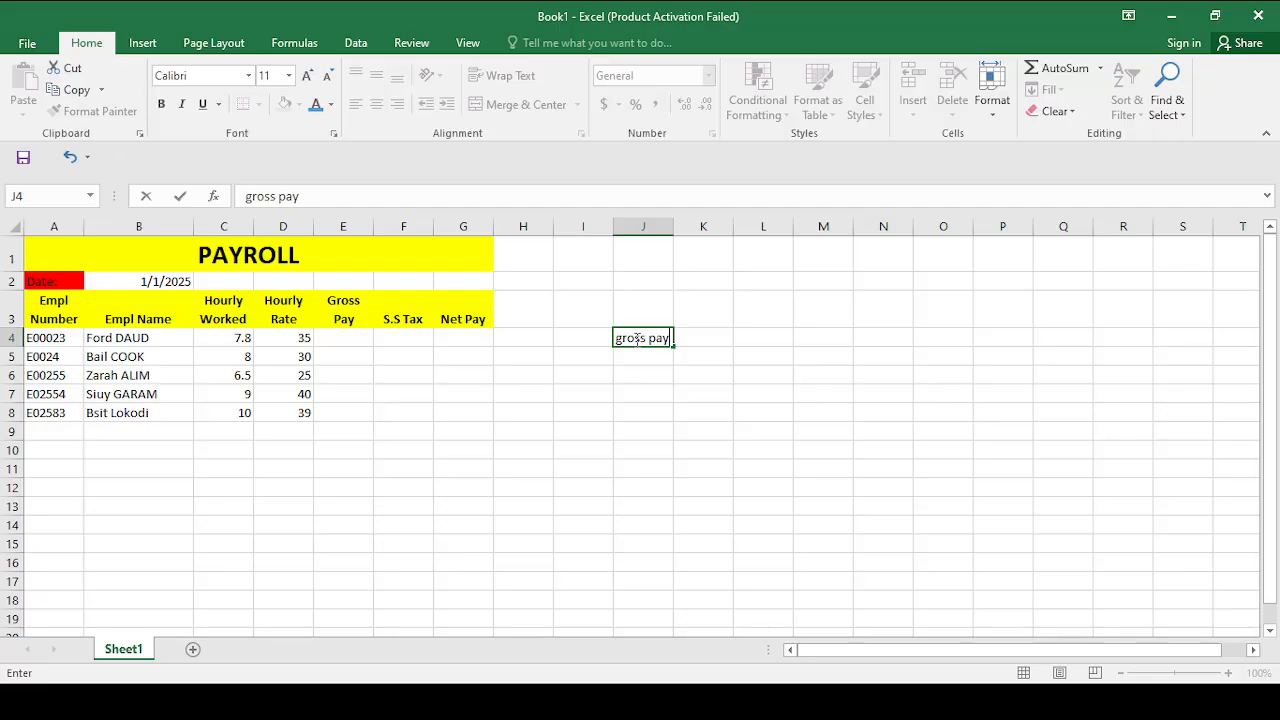
key(Tab)
text(= hourly rate x hou)
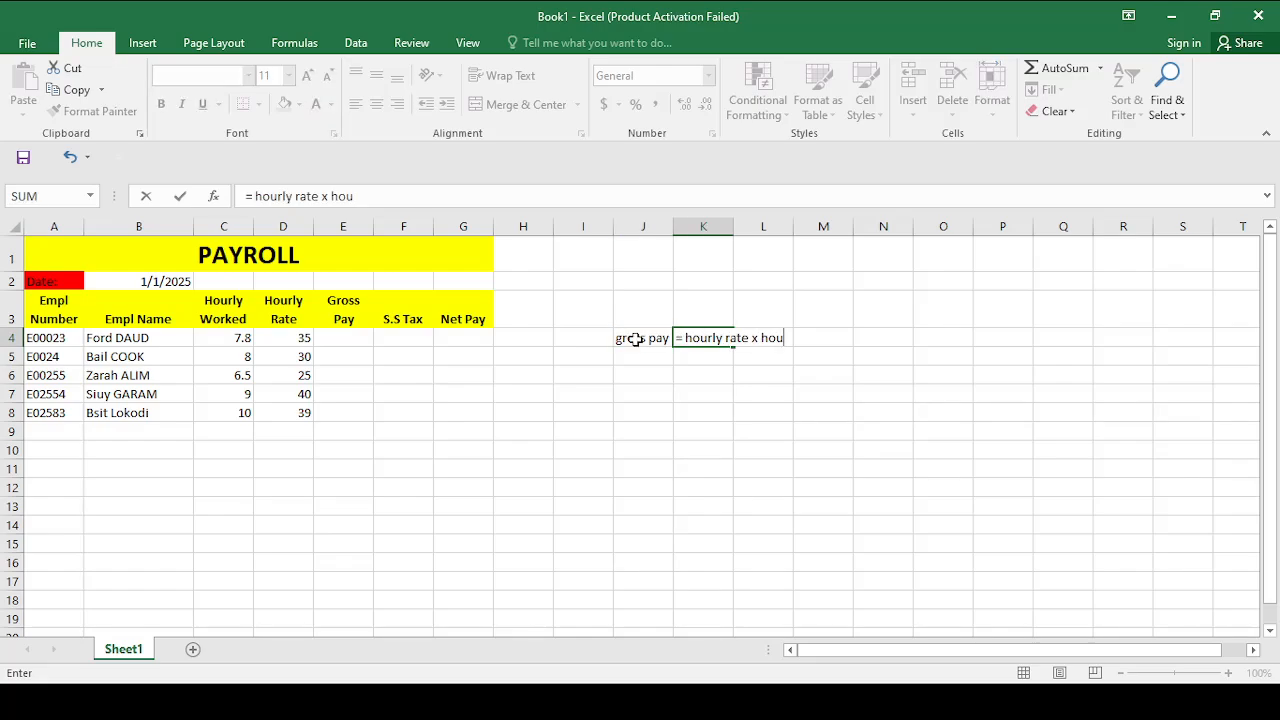
text(r)
key(Return)
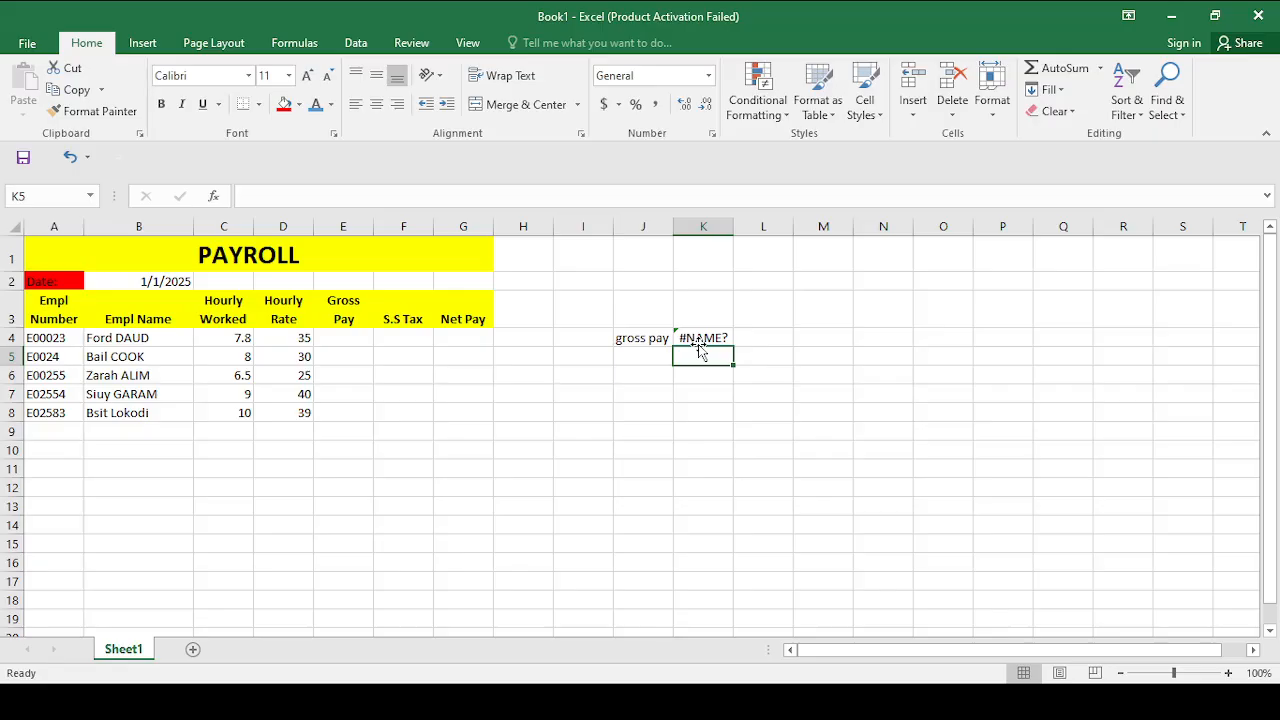
click(690, 340)
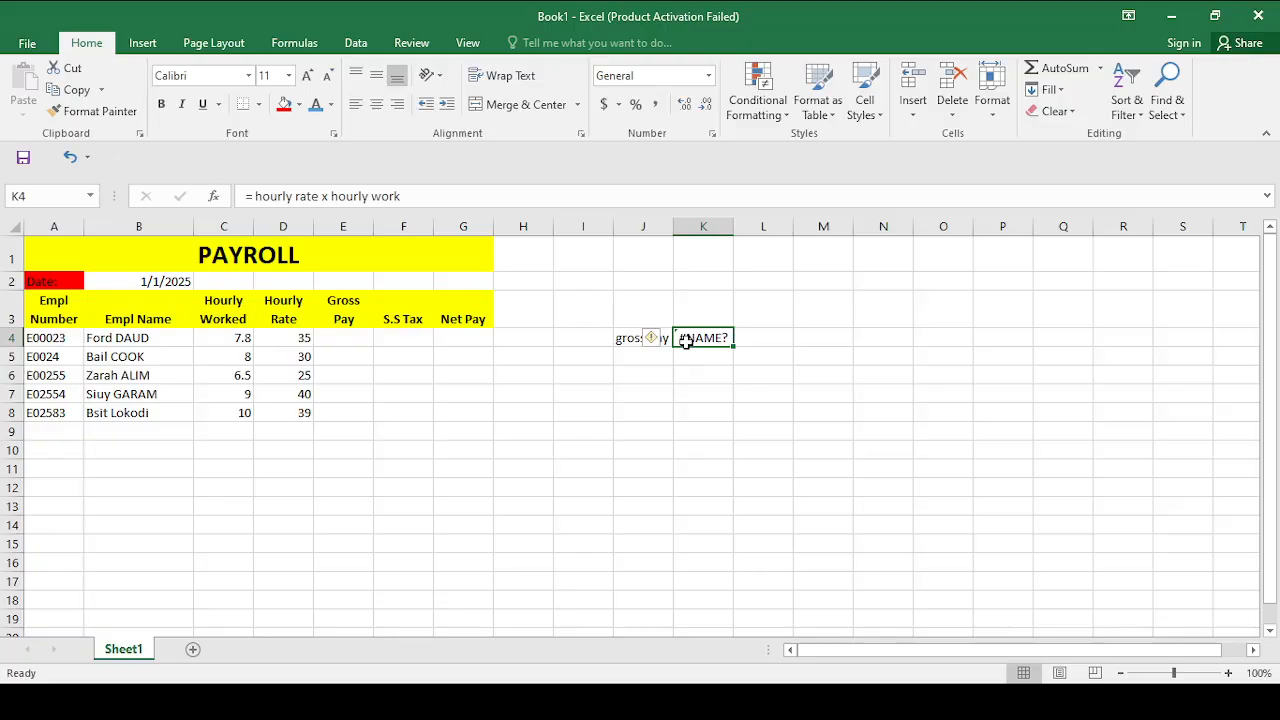
Step: Calculate Gross Pay in E4 as hours worked times hourly rate and fill the formula down to E8
click(332, 340)
text(=)
click(230, 340)
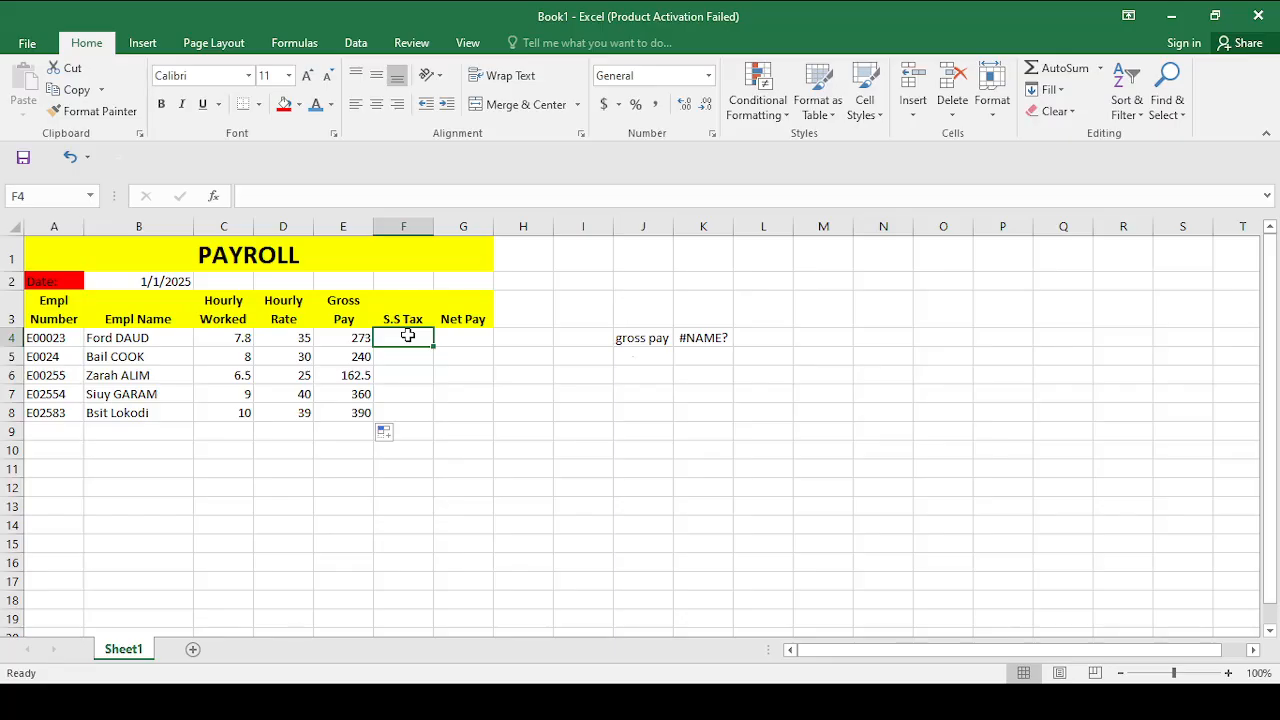
Step: Add a tax note with if tax is 10% in J5 and = gross pay * 10% in L5
click(634, 362)
text(if tax)
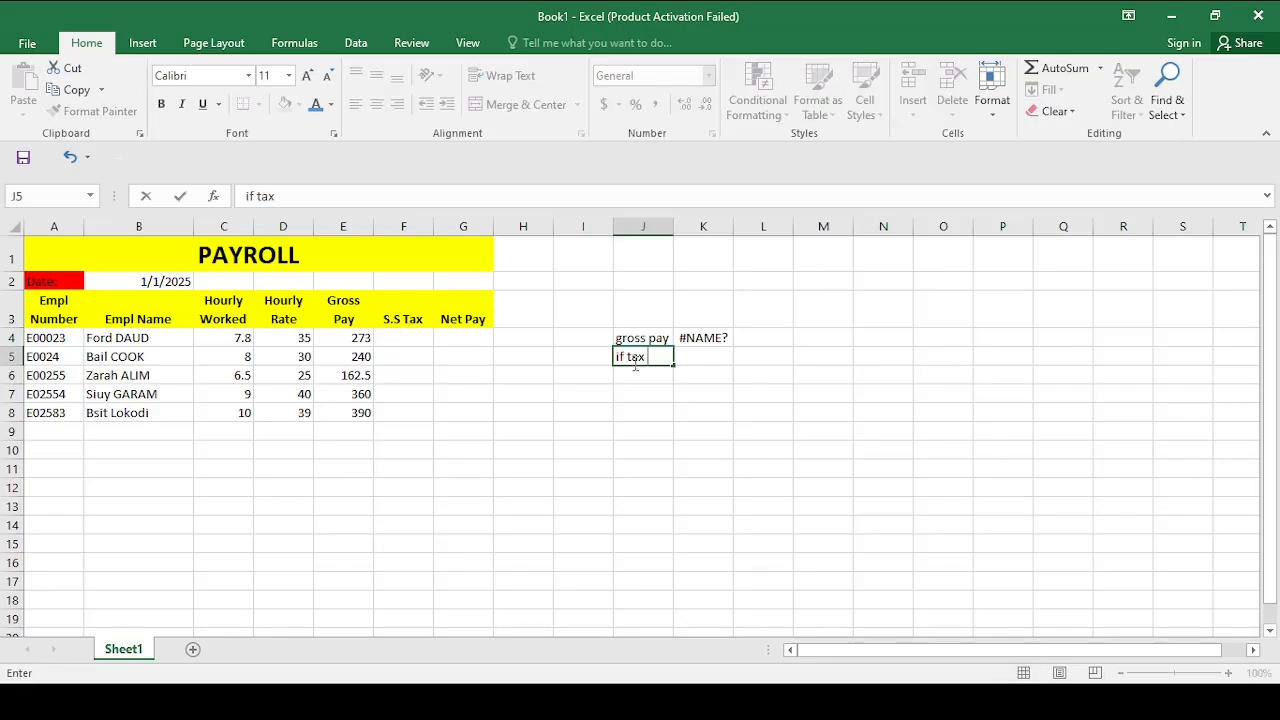
text( i)
text(s 10%)
key(Return)
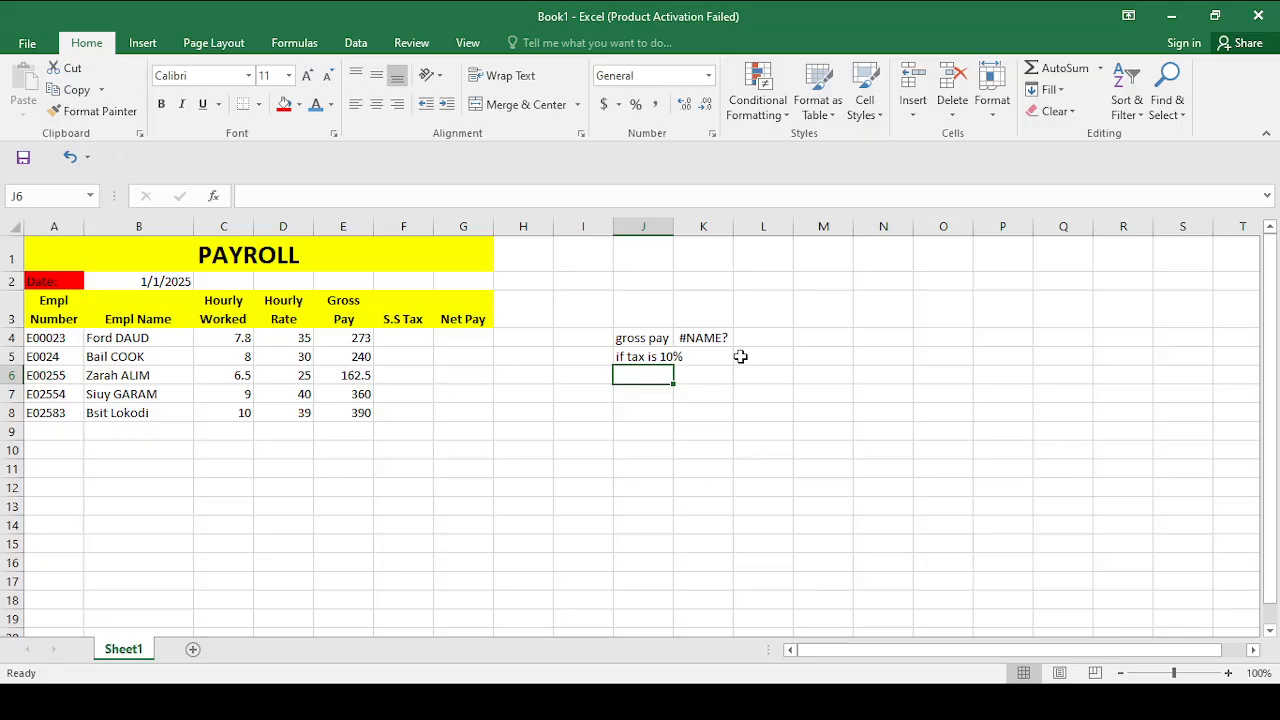
click(740, 356)
text(=gross)
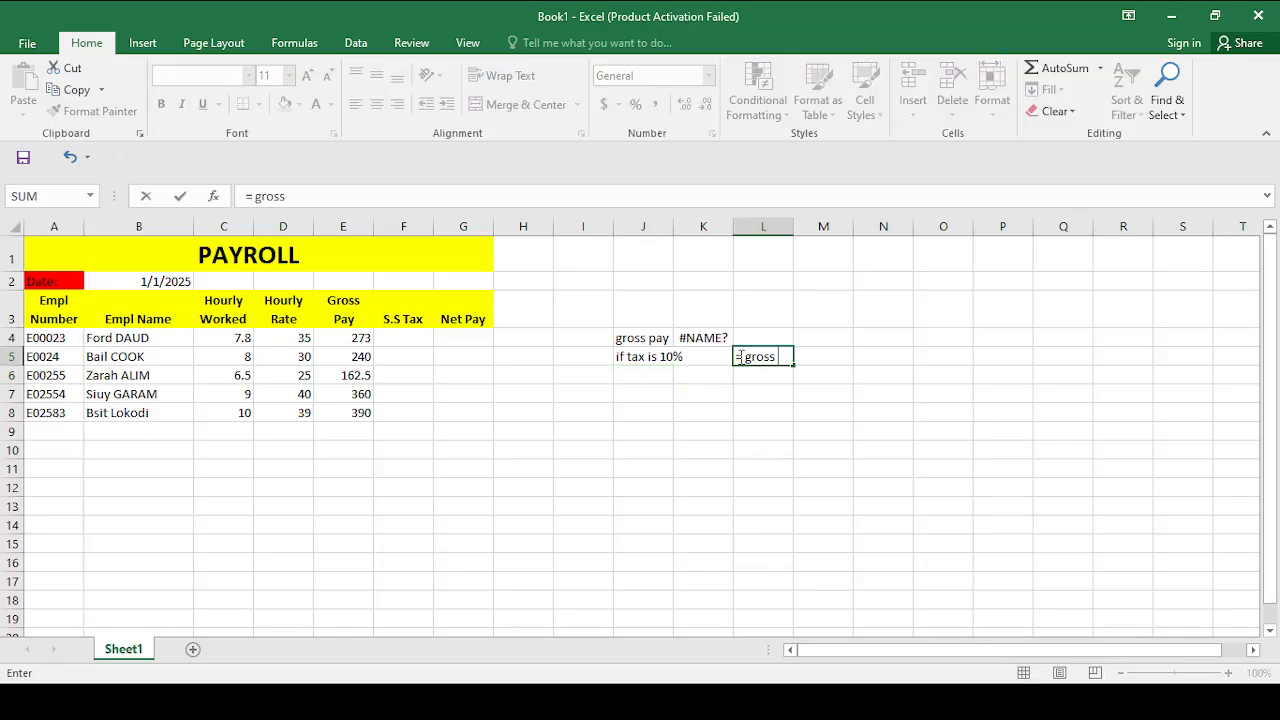
text( p)
text(ay * 10%)
key(ctrl+Return)
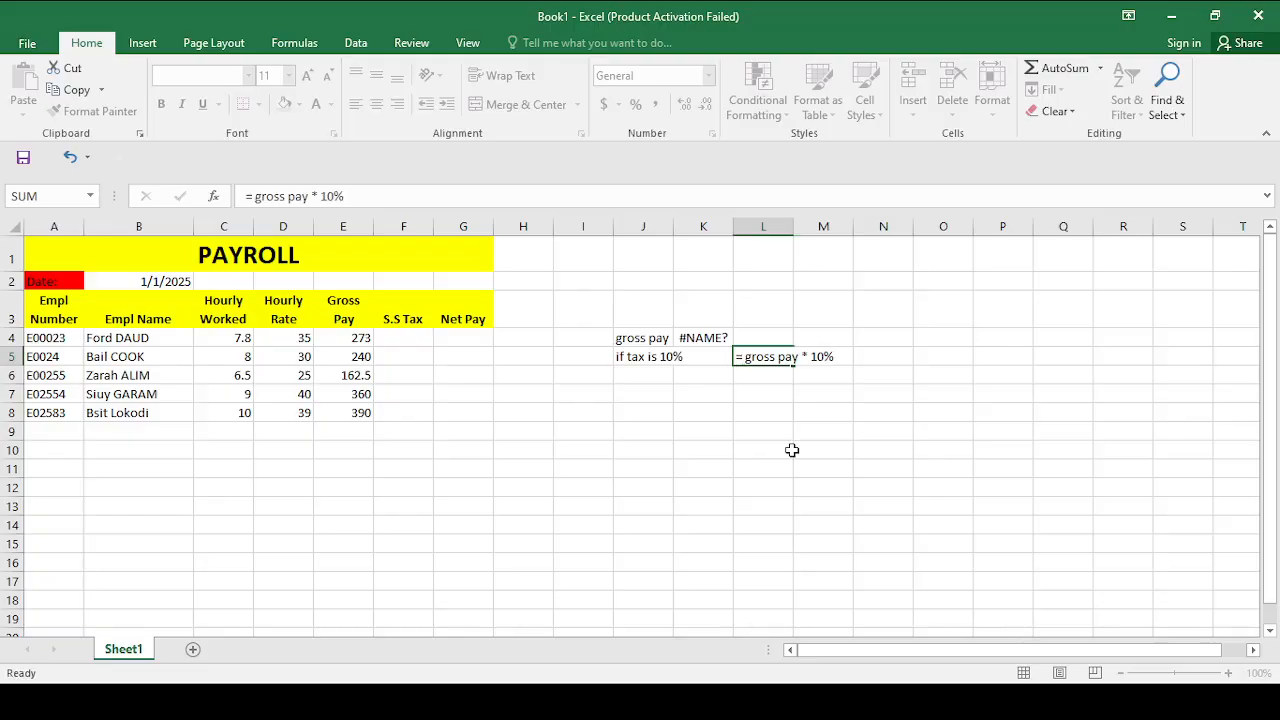
click(791, 450)
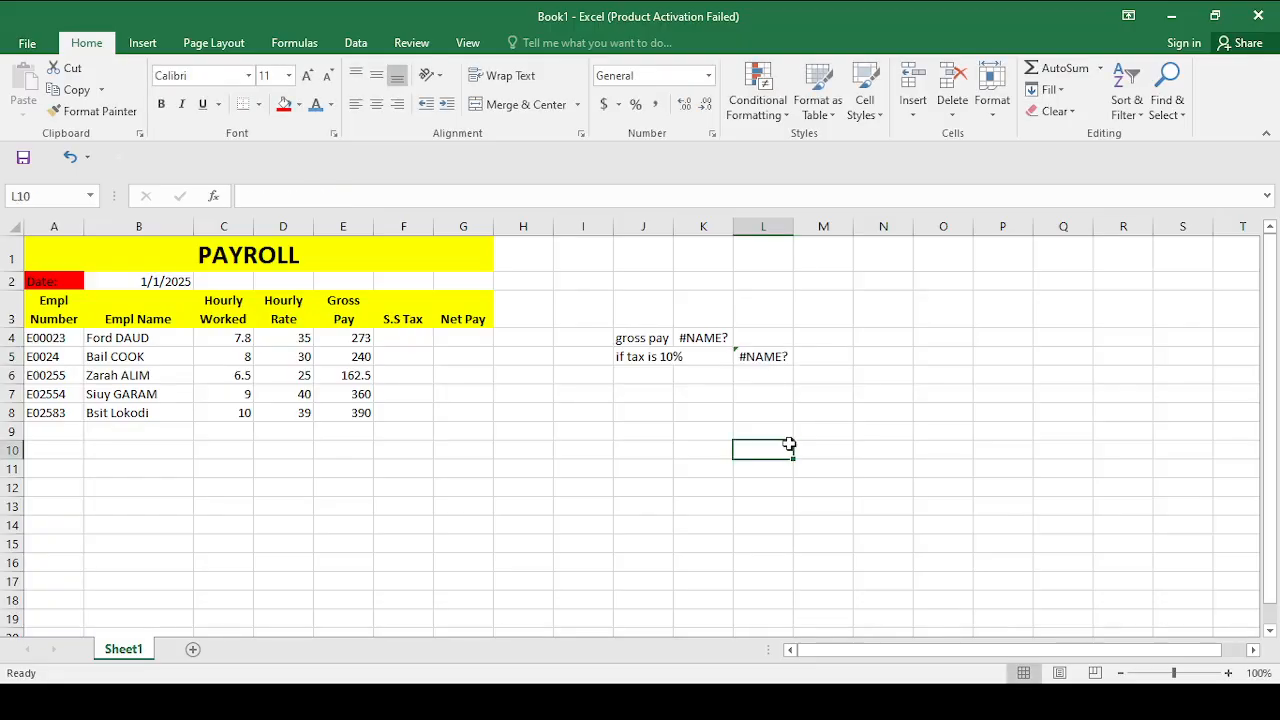
Step: Put a ) before the equals sign in the notes in L5 and K4 to make them plain text, and bold both
click(763, 356)
click(256, 197)
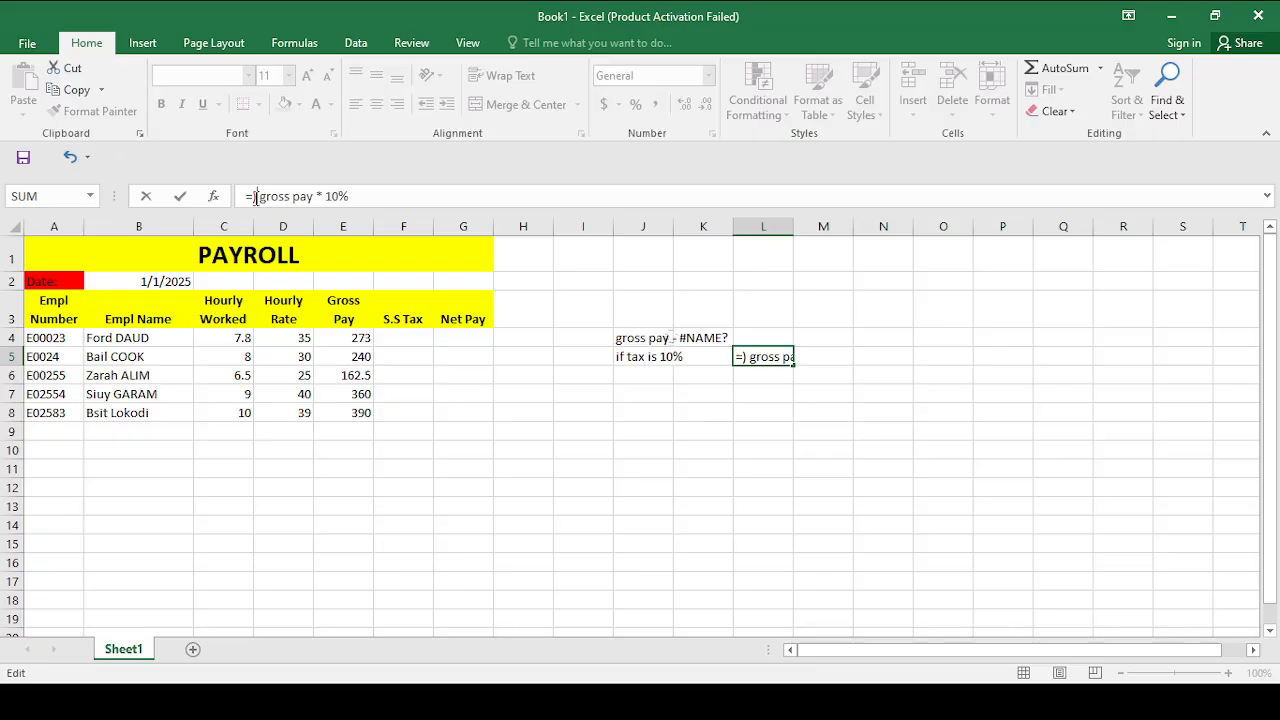
click(643, 337)
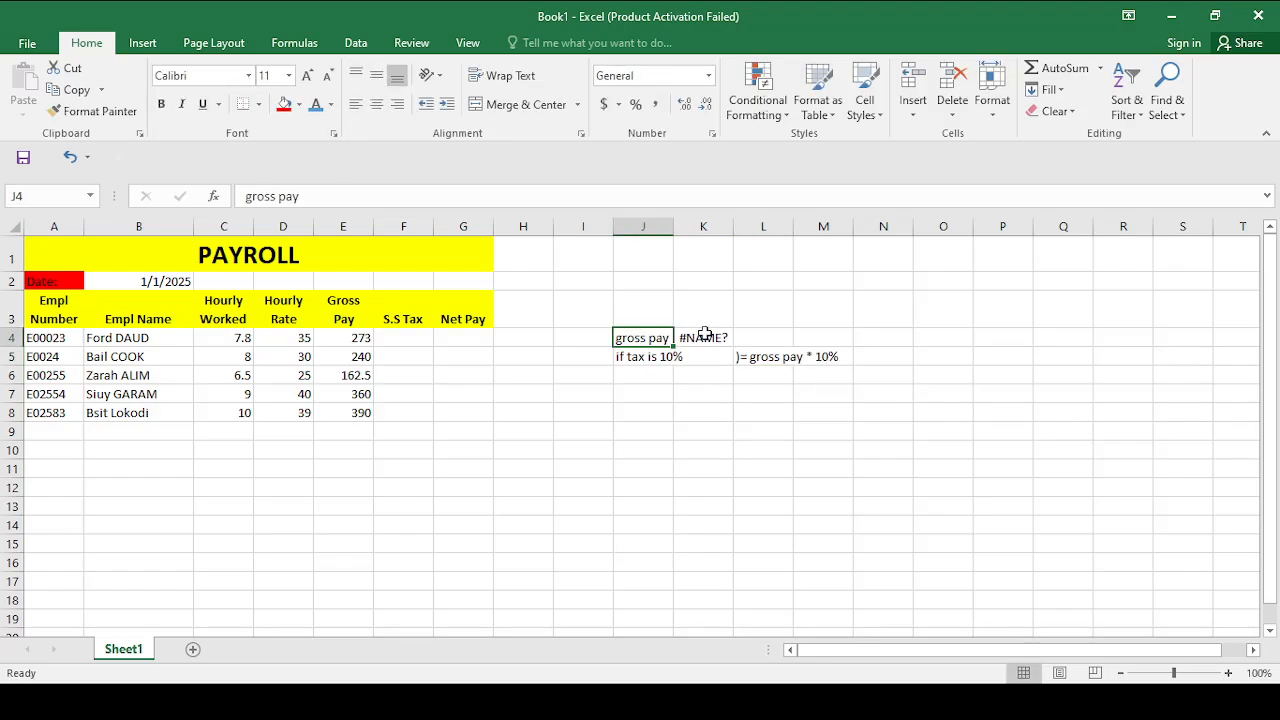
key(Right)
key(Left)
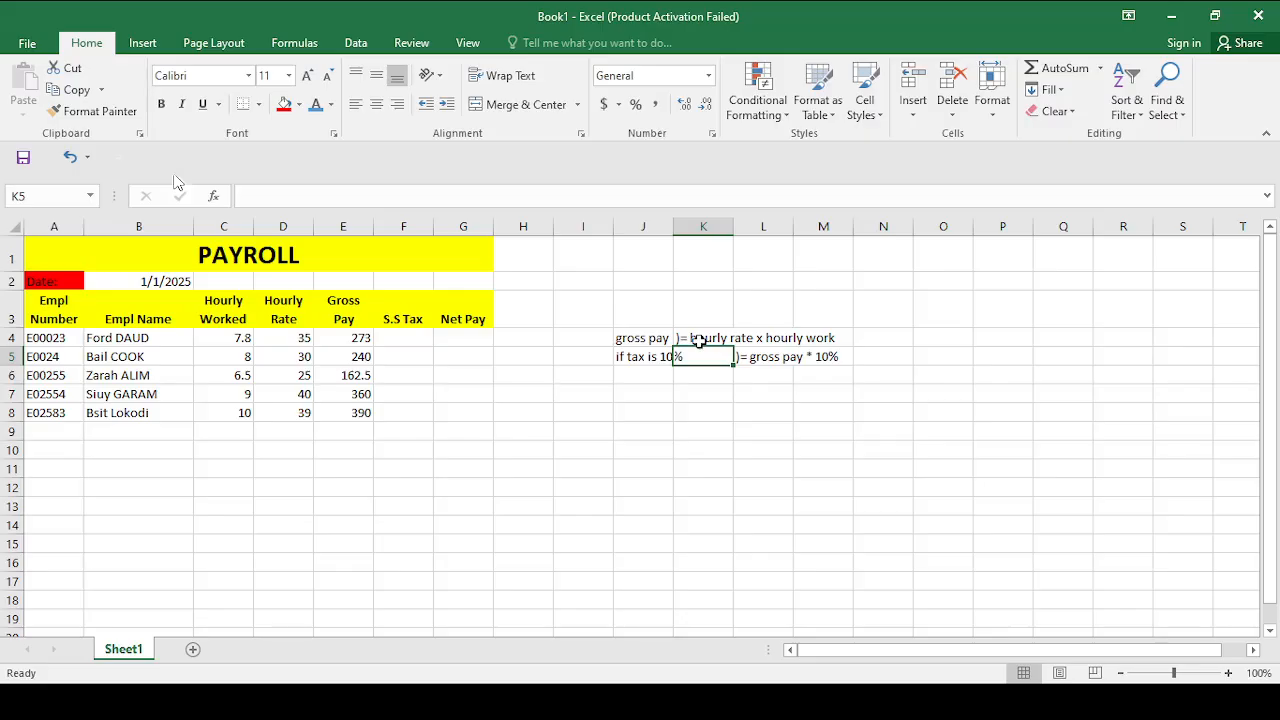
Step: Calculate S.S Tax in F4:F8 as Gross Pay times 10%, and add a net pay note in J6 with )= tax - gross pay in L6
click(397, 343)
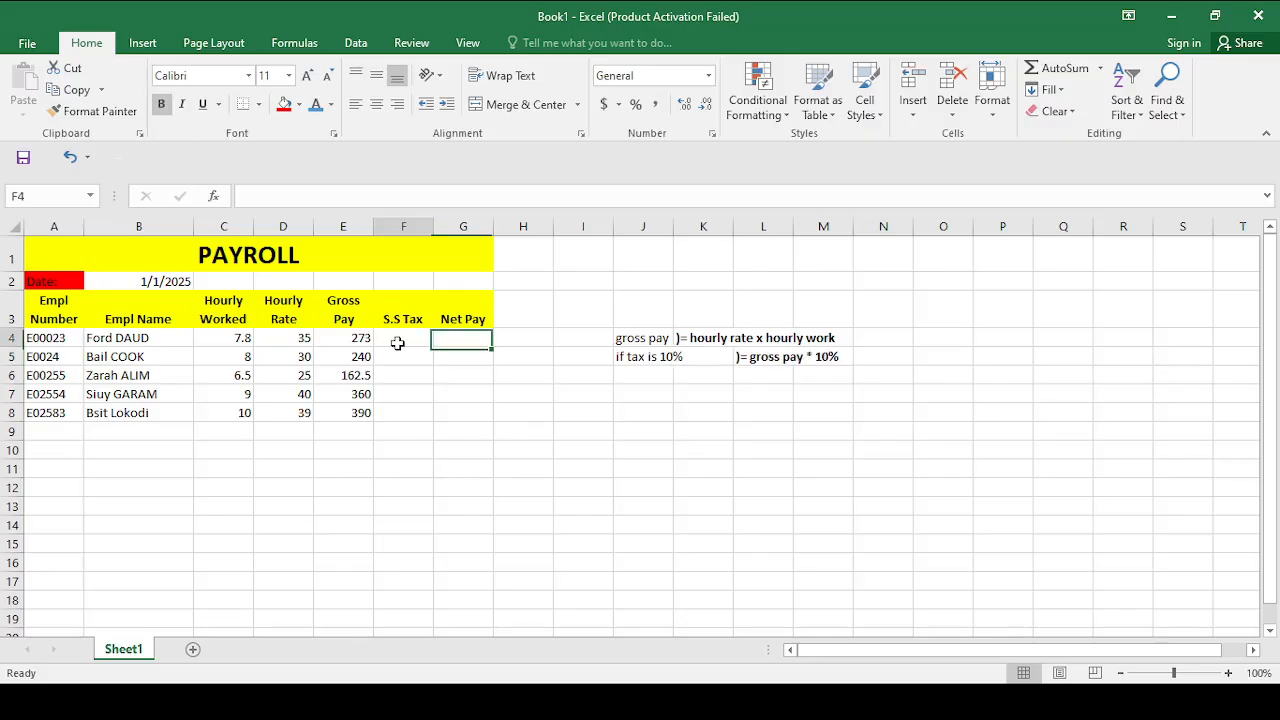
click(397, 343)
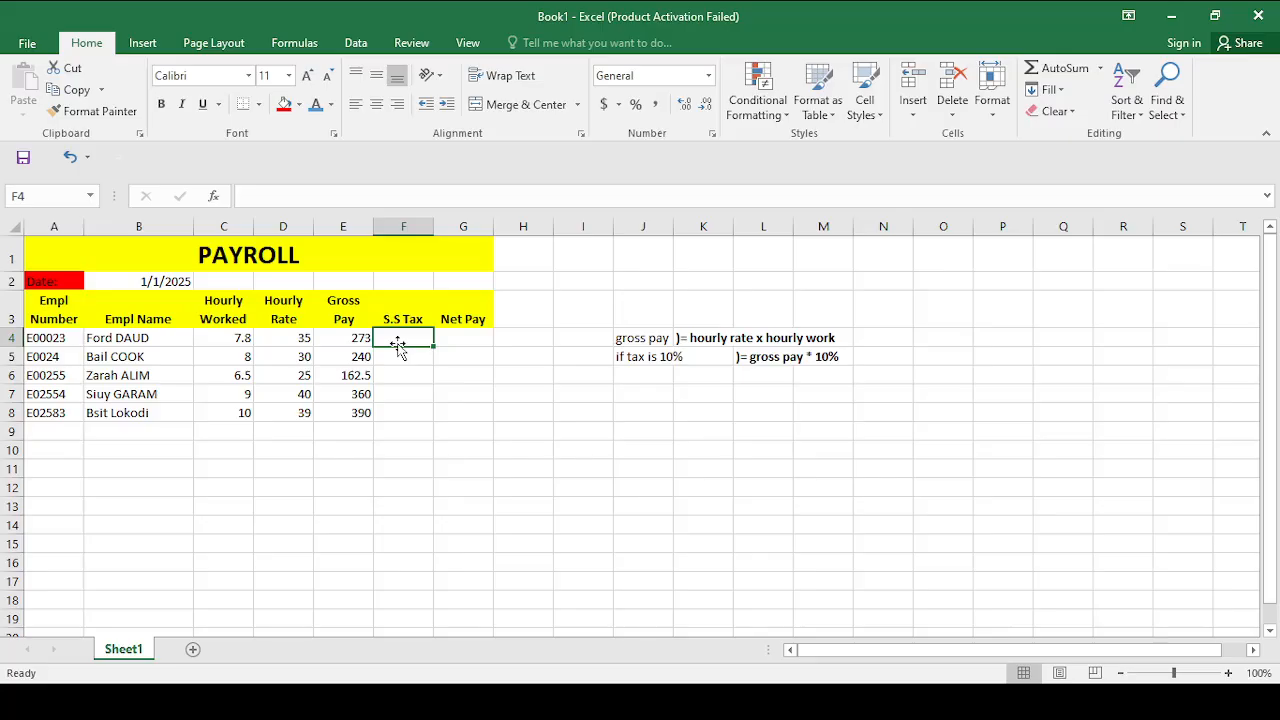
text(=)
click(356, 339)
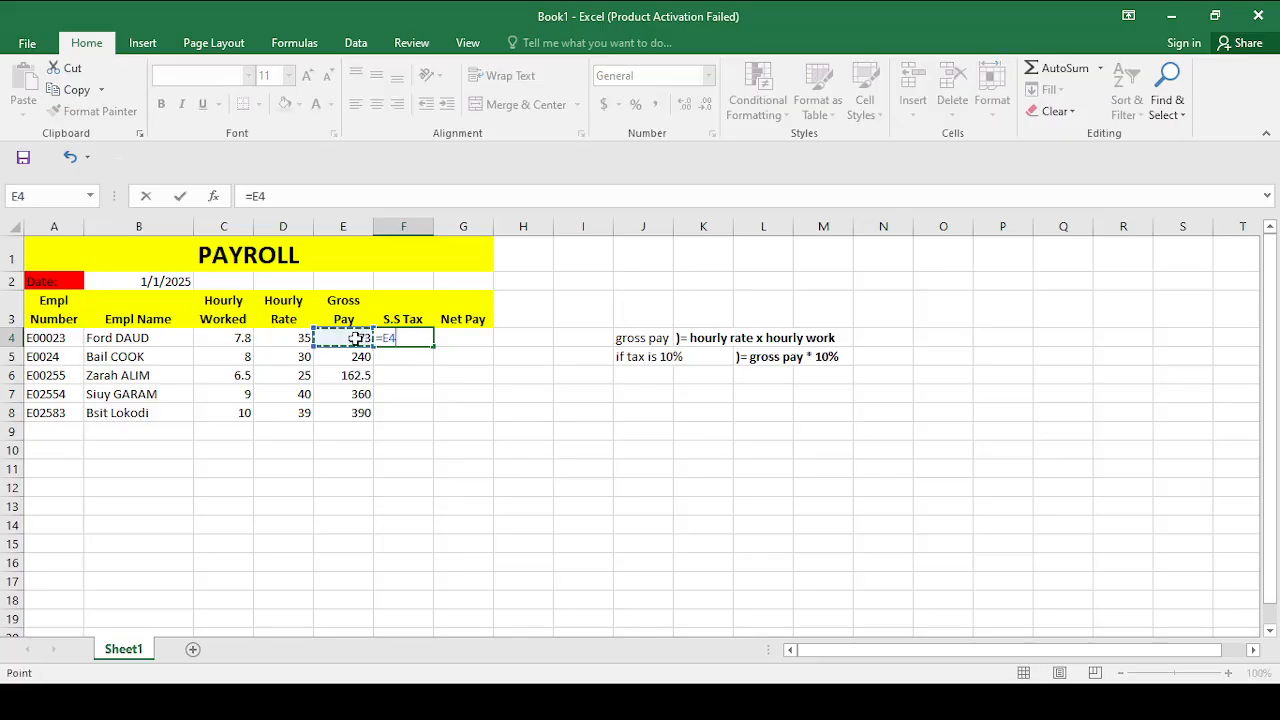
text(*)
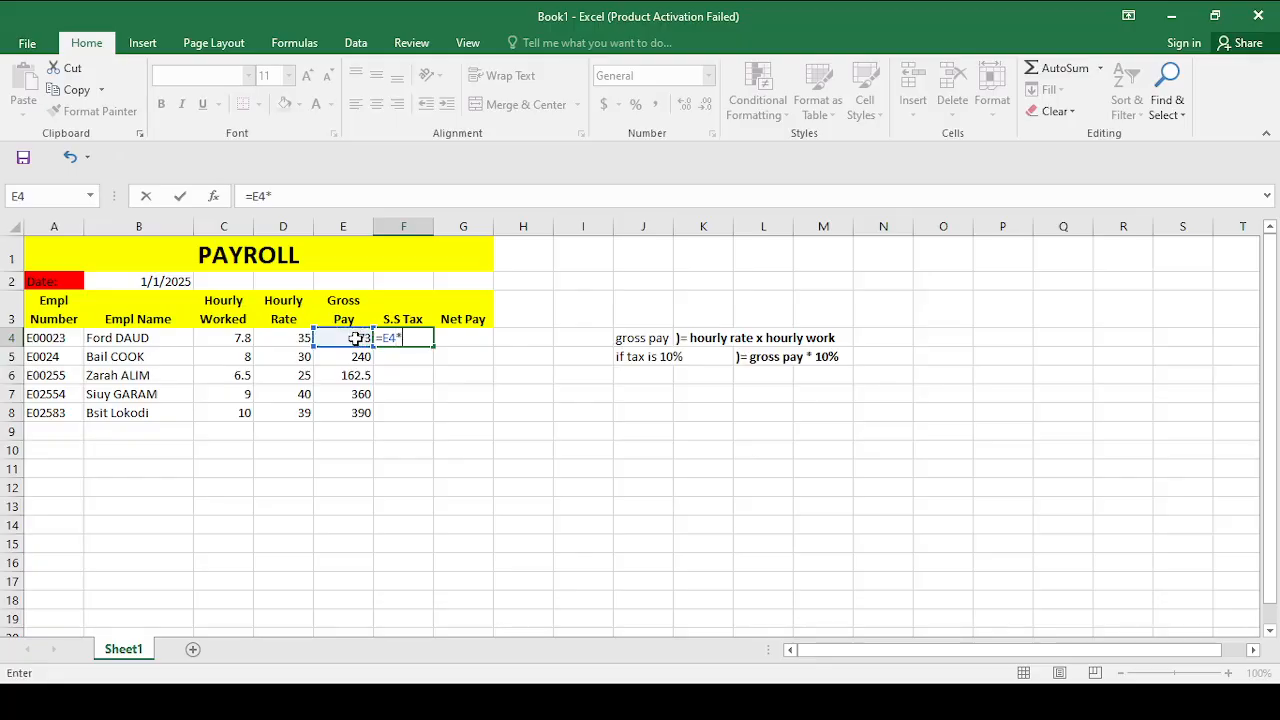
text(10)
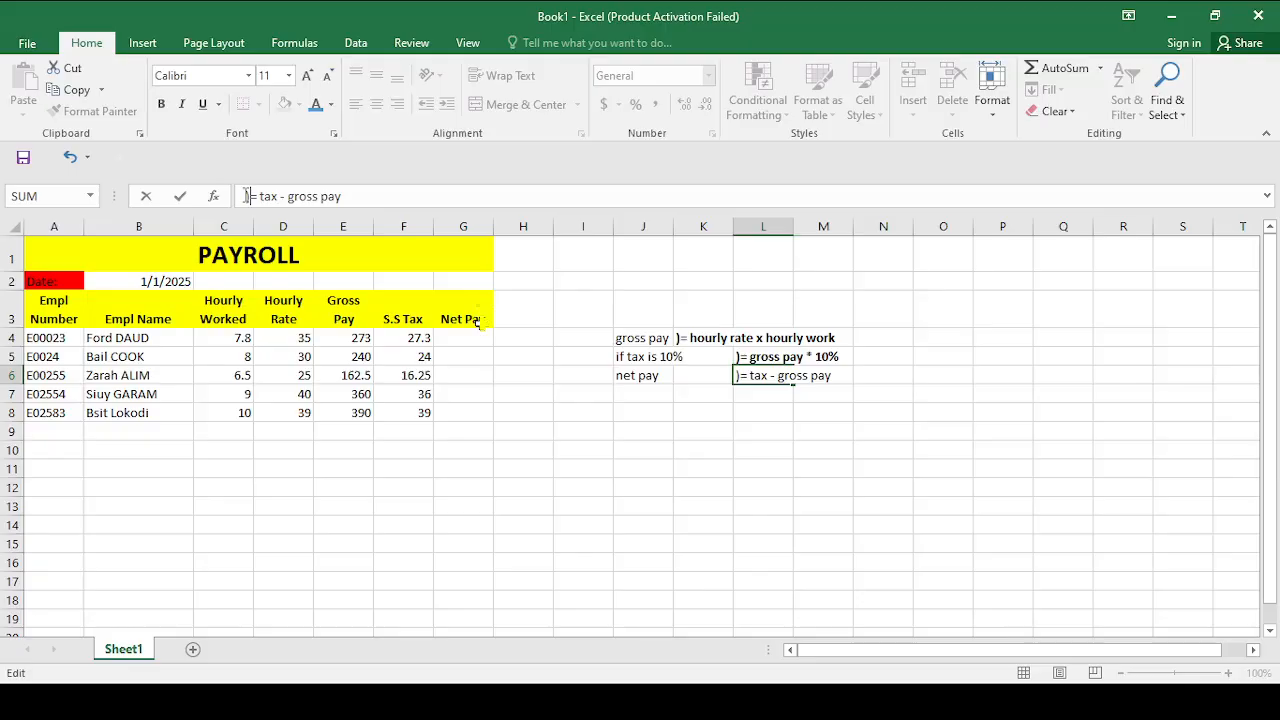
Step: Calculate Net Pay in G4 with =E4-F4 and fill the formula down to G8
click(440, 338)
text(=)
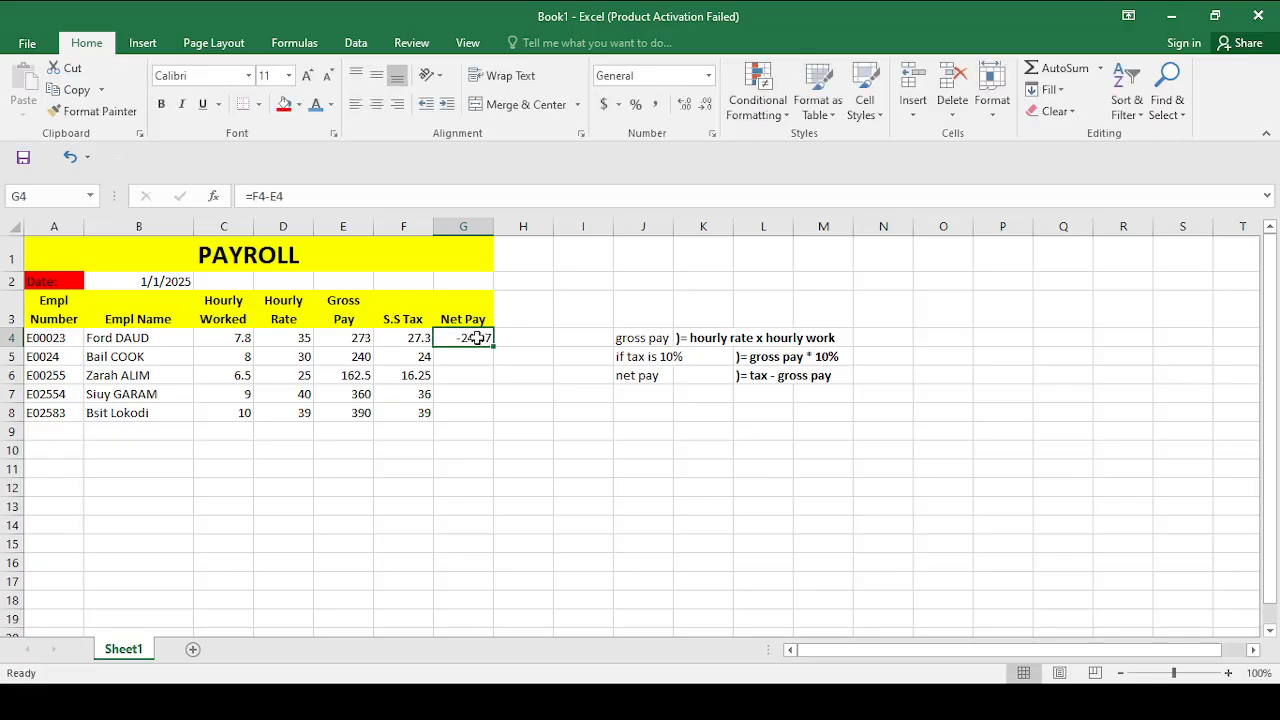
click(477, 338)
drag(503, 343, 486, 422)
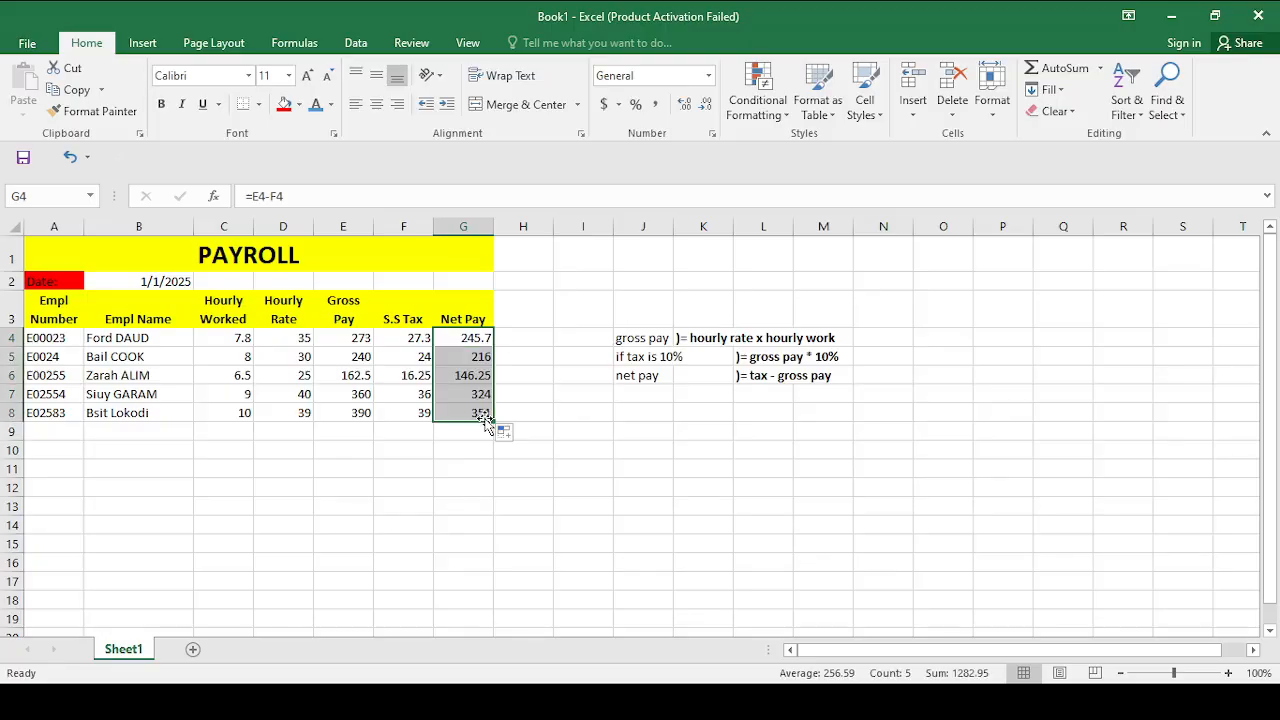